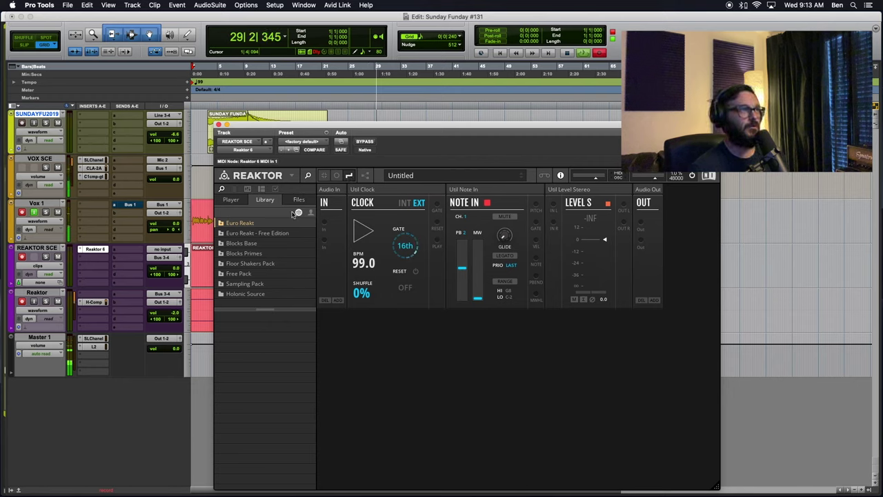
Hide the library browser, search blocks for "Toy Box OSC" and add the Floor Shakers Pack OSC-Wavetable block to the rack
click(308, 175)
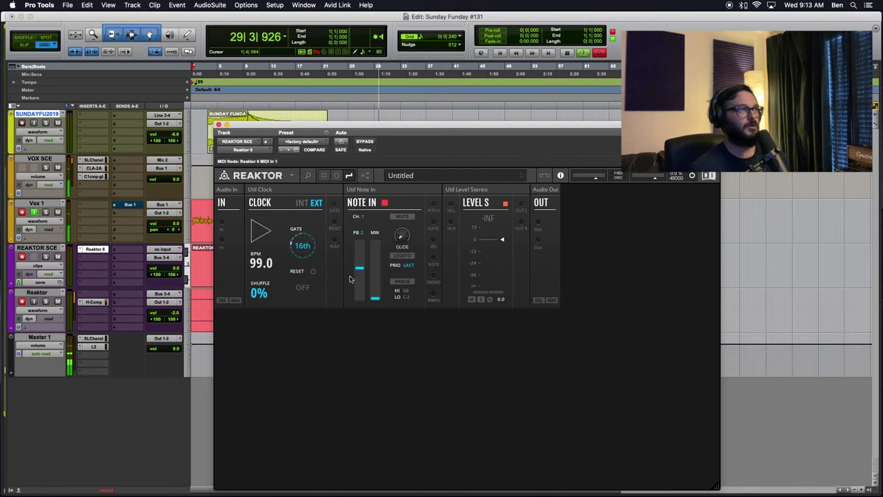
double_click(315, 362)
text(Toy)
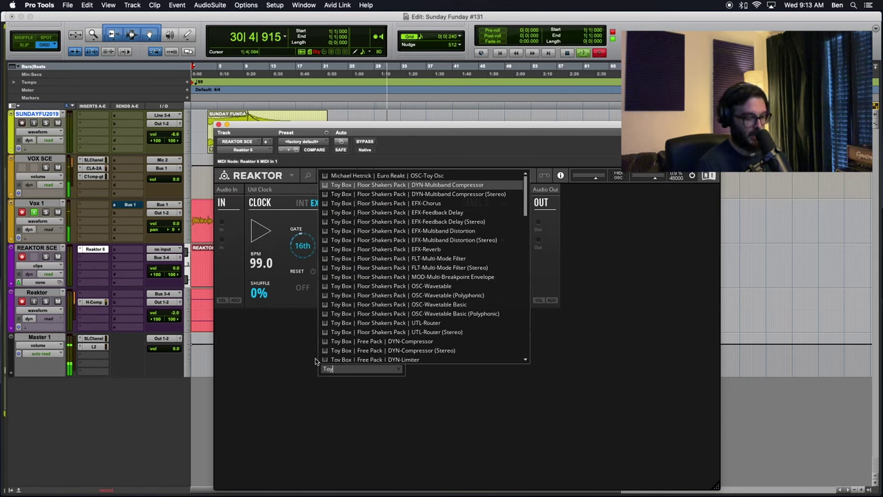
text( Box OS)
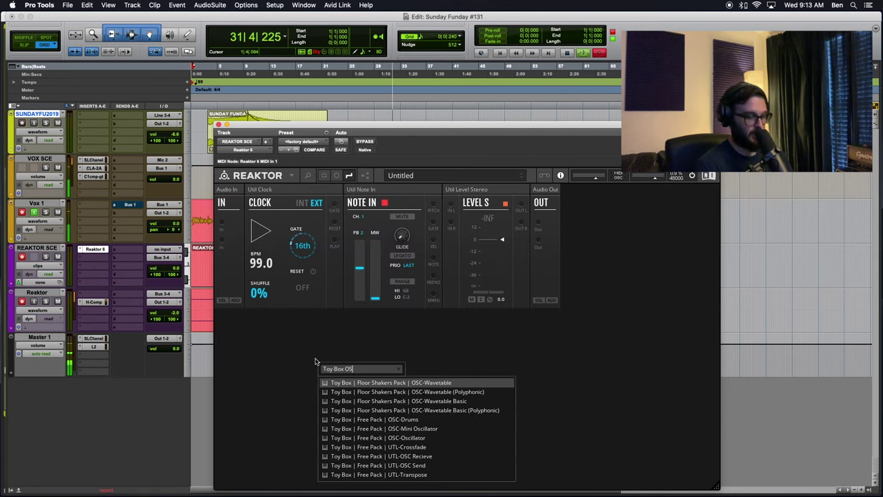
text(C)
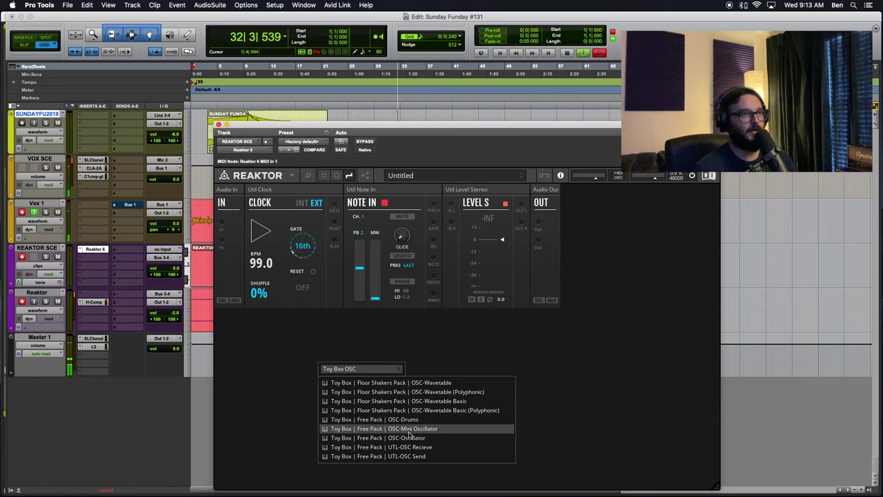
key(Up)
key(Up)
key(Up)
key(Up)
key(Up)
key(Down)
key(Down)
key(Down)
key(Down)
key(Down)
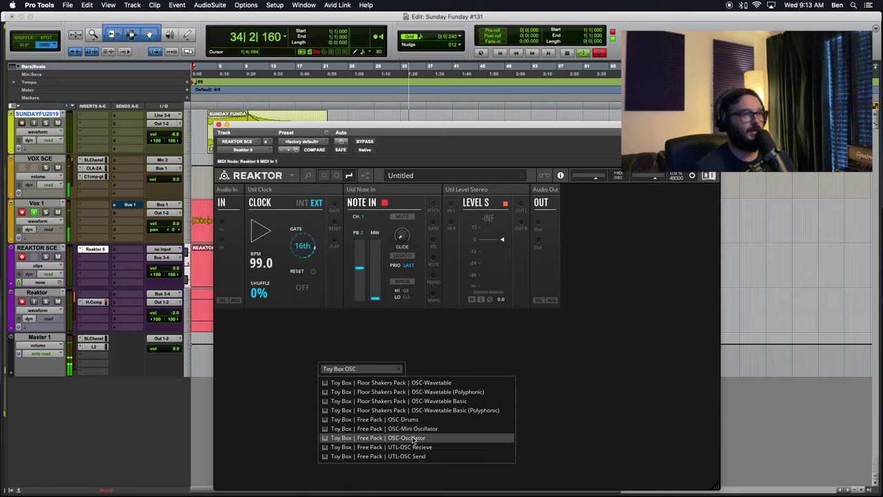
click(421, 383)
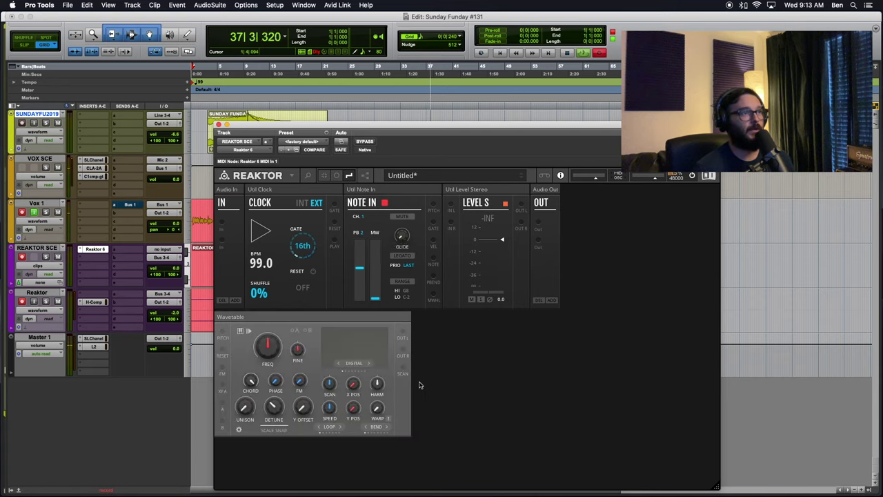
Search blocks for "Bento OSC" and add the Blocks Base OSC-Bento Oscillator beside the Wavetable block
double_click(466, 343)
text(Ben)
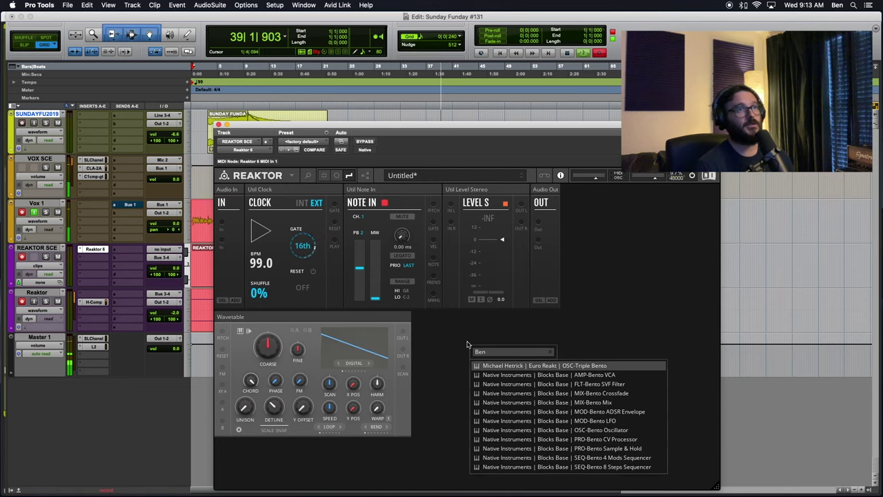
text(to)
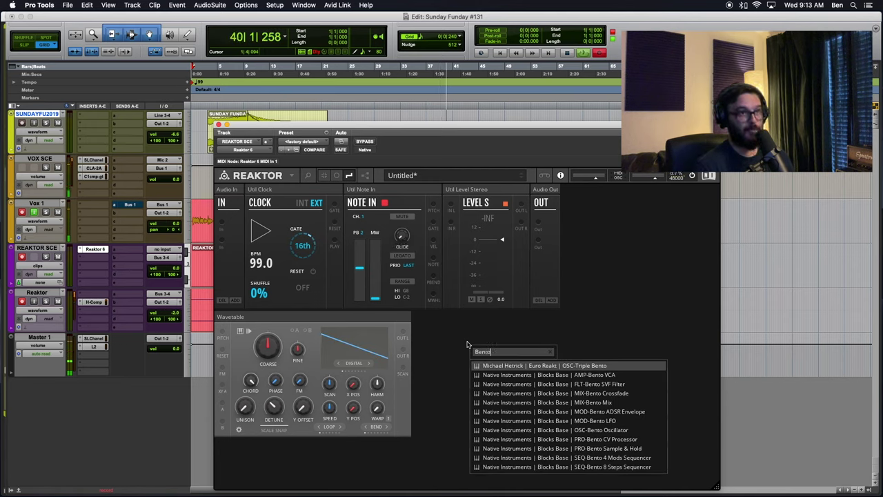
text( Voix)
key(BackSpace)
key(BackSpace)
key(BackSpace)
key(BackSpace)
text(OSC)
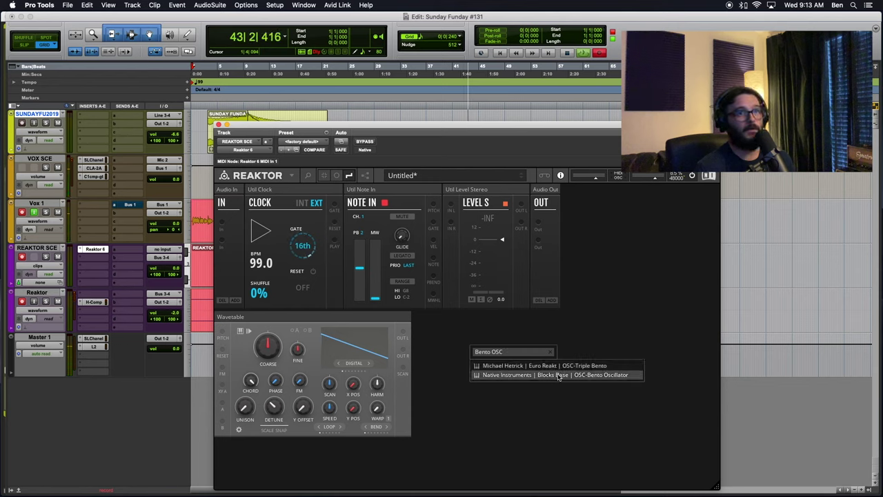
click(557, 375)
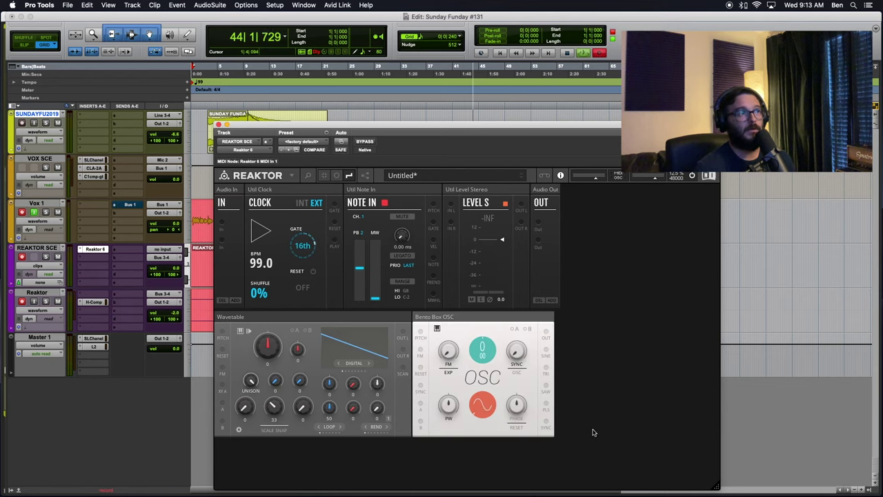
Search blocks for "VCA", add the Toy Box Free Pack UTL-Dual VCA and place it after the Bento Box OSC
key(Return)
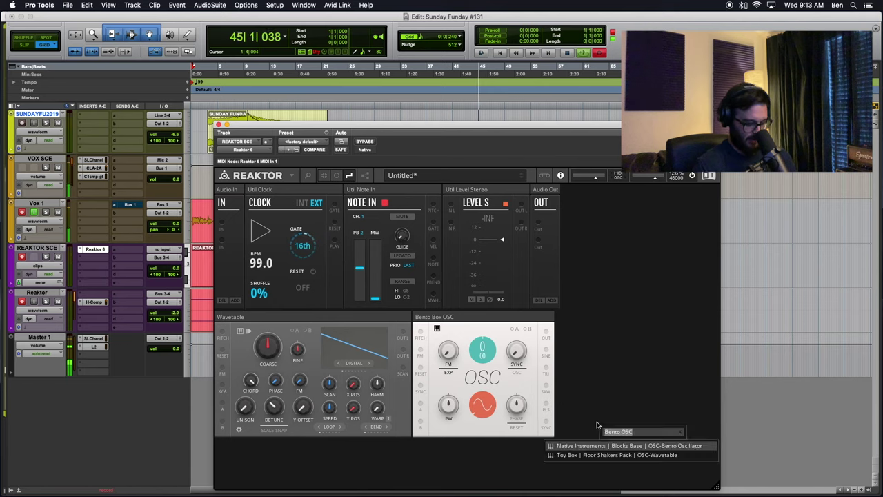
text(VCA)
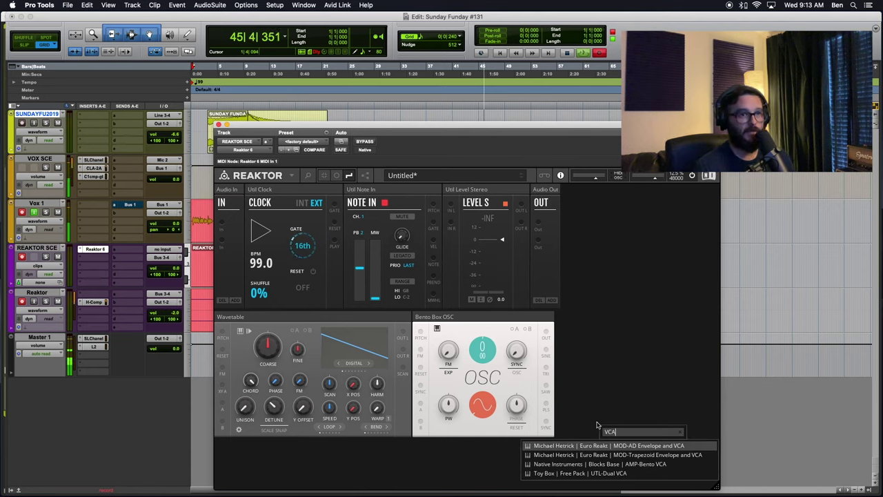
click(607, 474)
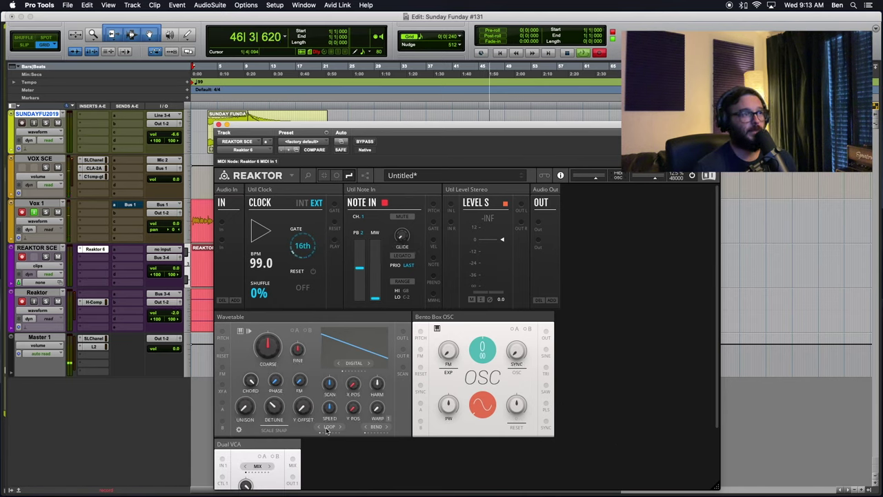
drag(293, 442, 390, 402)
drag(479, 349, 648, 315)
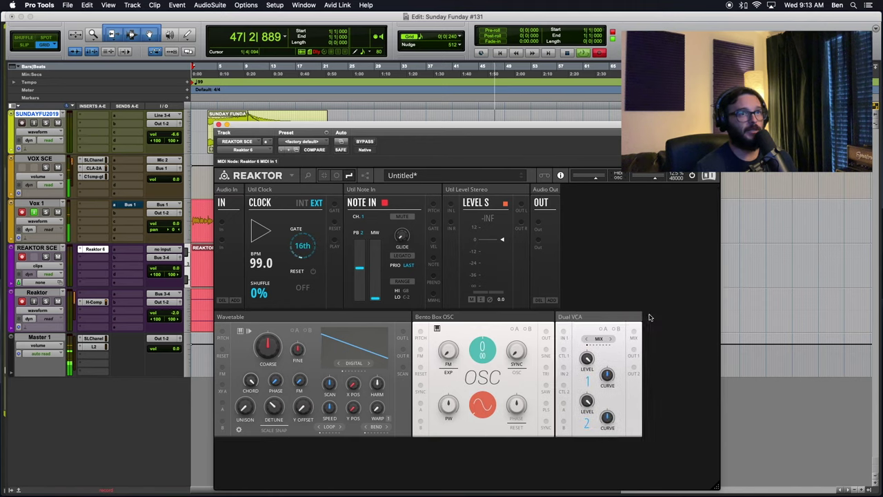
Enlarge the Reaktor plug-in window and shift it across the screen to make room for more blocks
drag(714, 485, 844, 464)
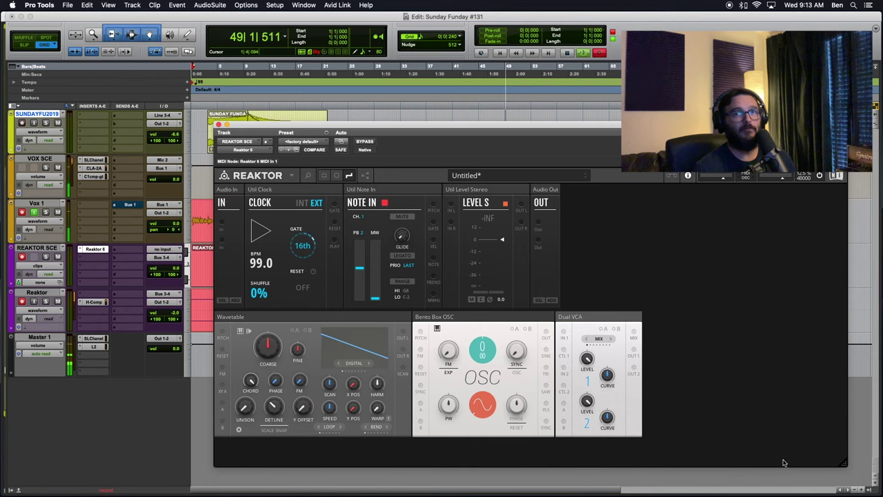
drag(671, 125, 552, 124)
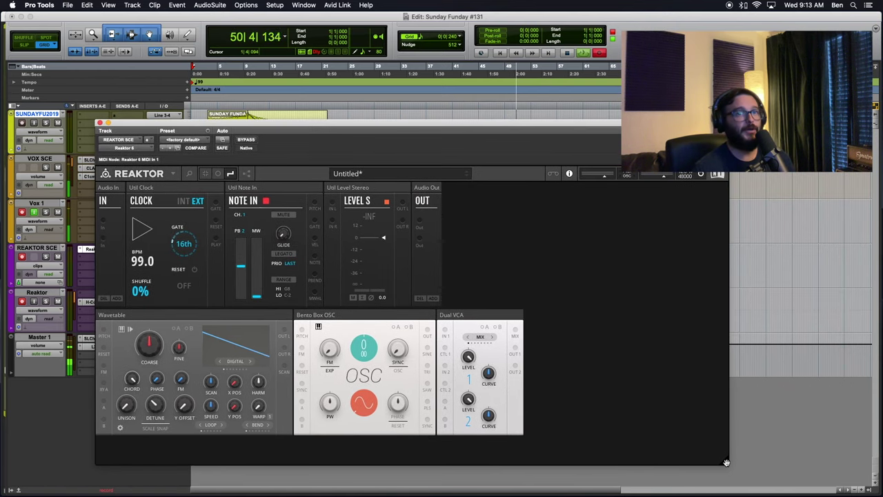
drag(726, 463, 822, 476)
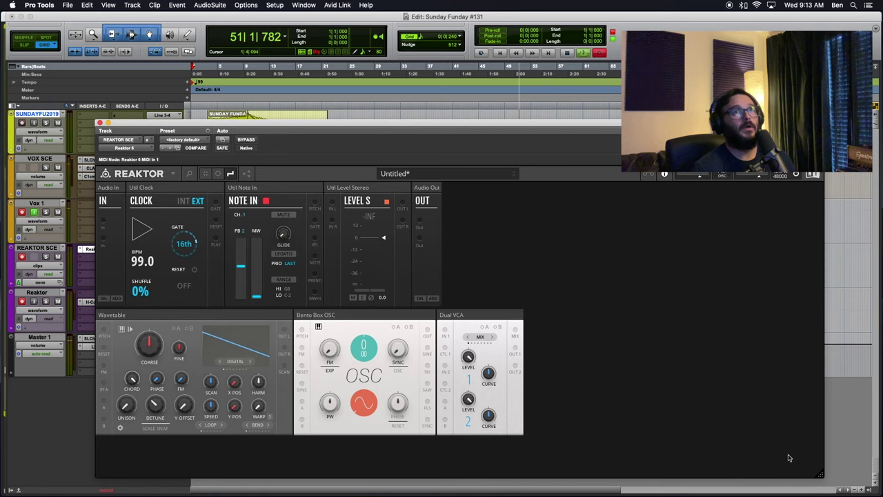
Search blocks for "Toy Box ENV" and add the Free Pack MOD-Envelope block
double_click(688, 406)
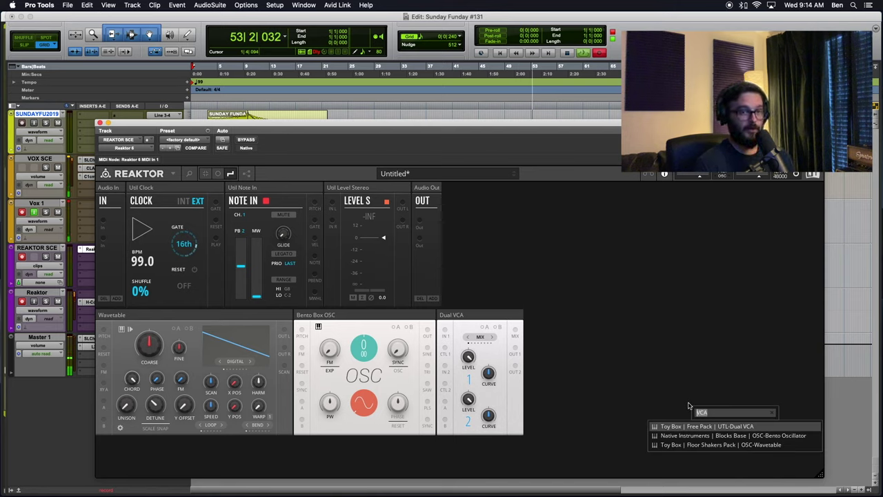
text(Toy Box)
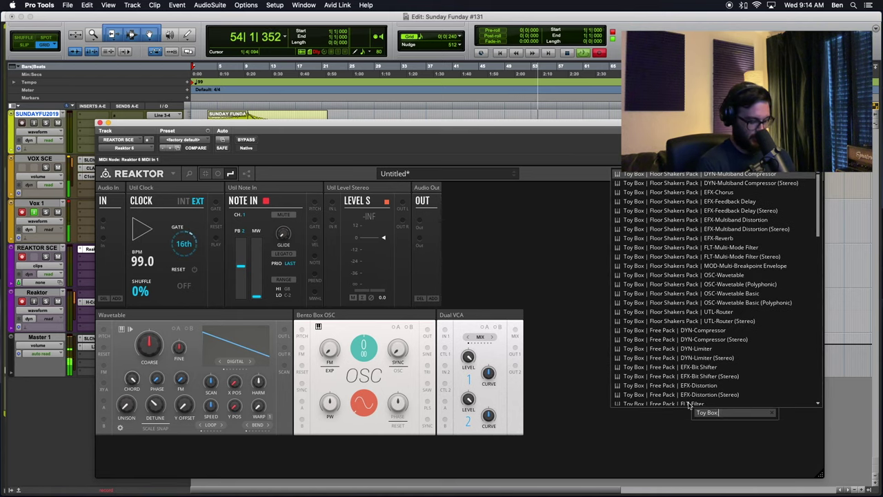
text( ENV)
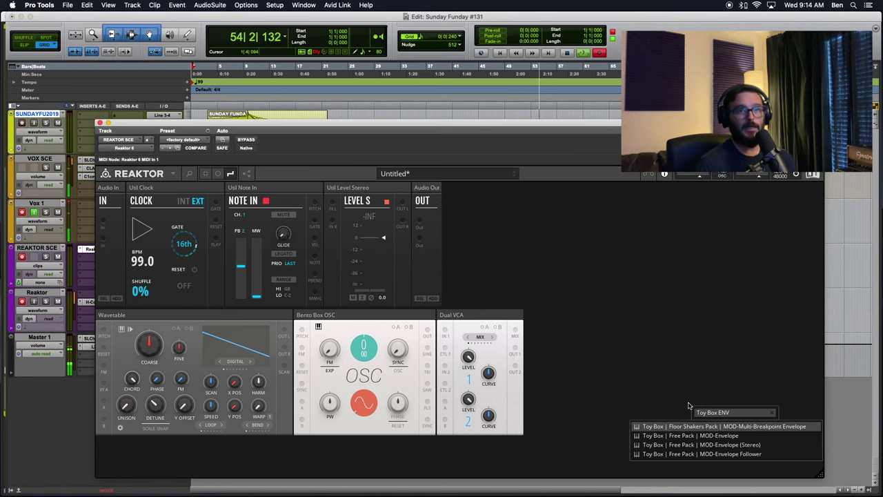
double_click(714, 440)
Arrange the upper rack row so Note In is followed by the Envelope and Dual VCA, ahead of Level Stereo
drag(169, 442, 474, 315)
drag(552, 315, 319, 194)
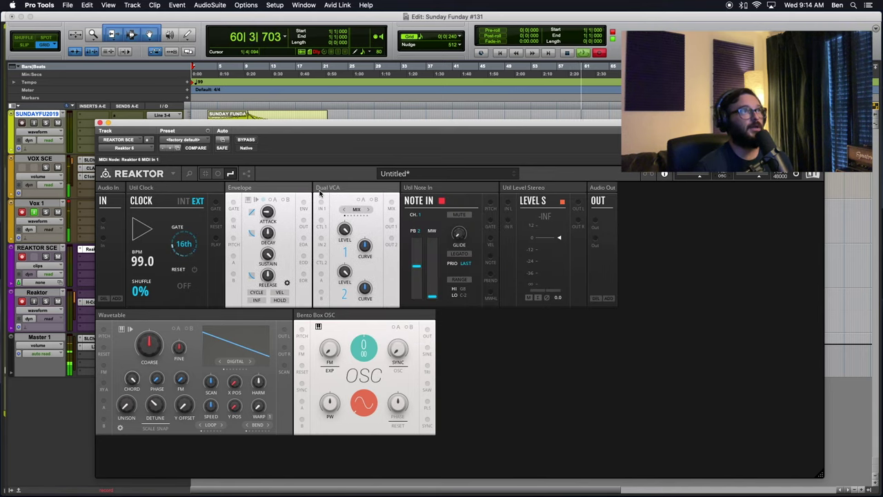
drag(436, 189, 247, 191)
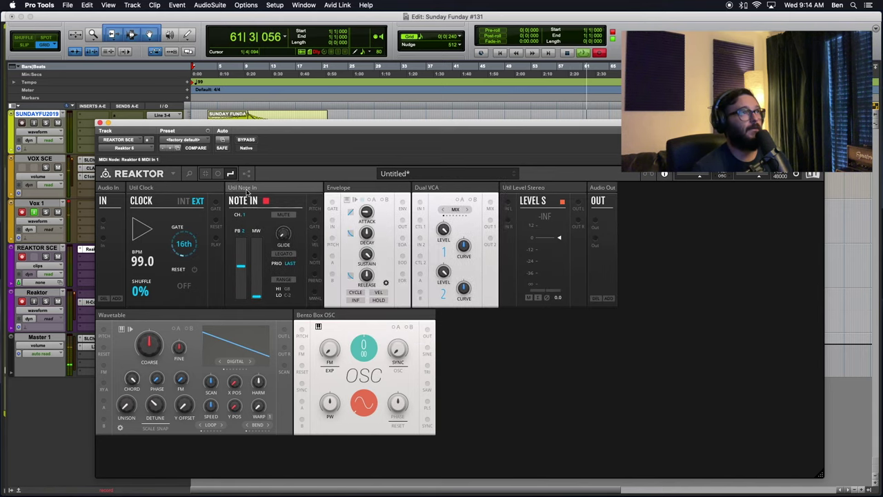
Search blocks for "Filter", add the Blocks Primes FLT-Modern Paul Filter and place it between Dual VCA and Level Stereo
double_click(561, 395)
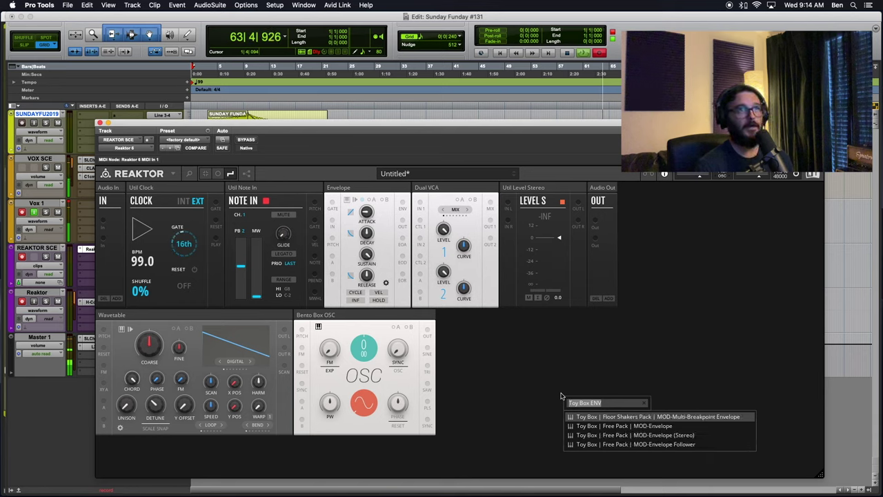
text(Filter)
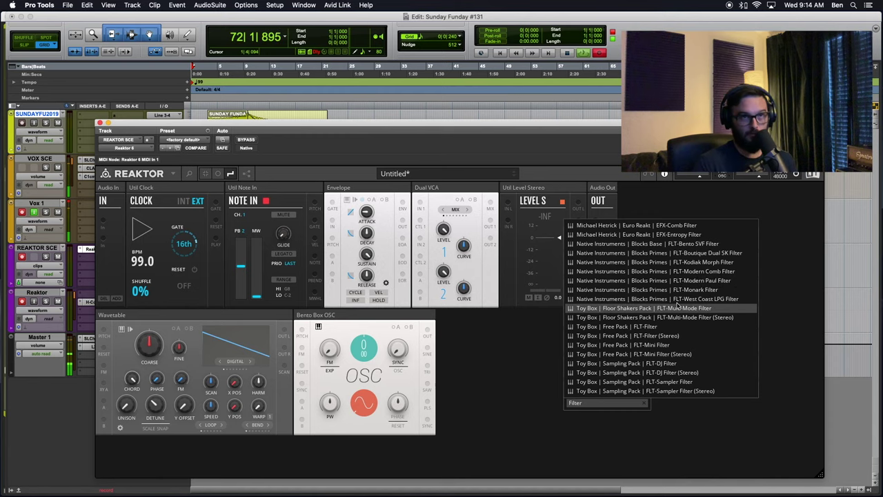
click(676, 280)
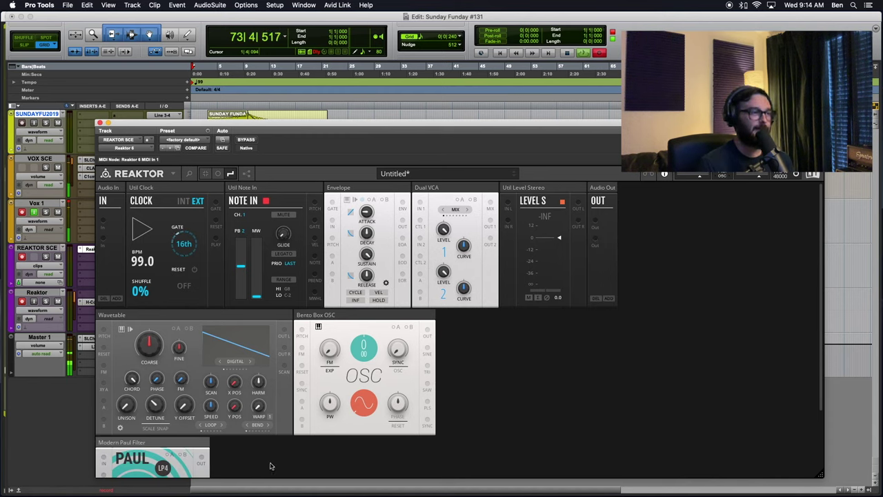
drag(170, 447, 540, 201)
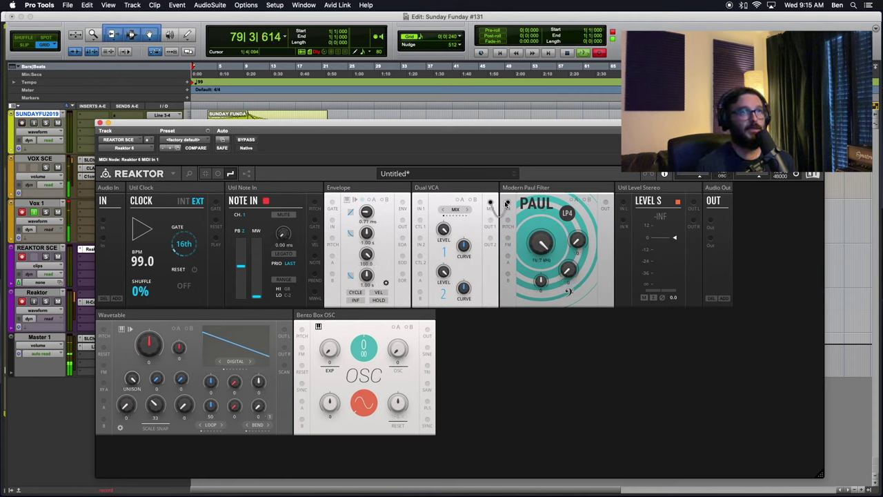
Connect the Dual VCA's MIX output to the Modern Paul Filter's input and color the wire purple
right_click(503, 214)
mouse_move(527, 212)
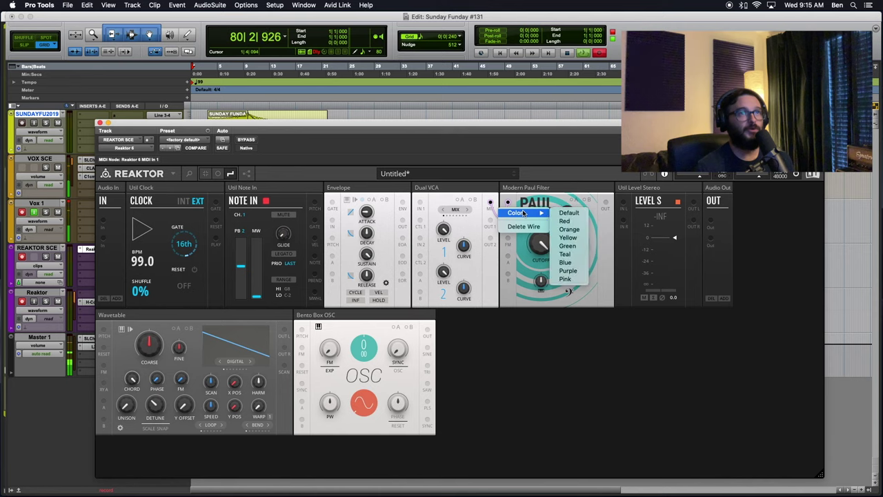
click(572, 271)
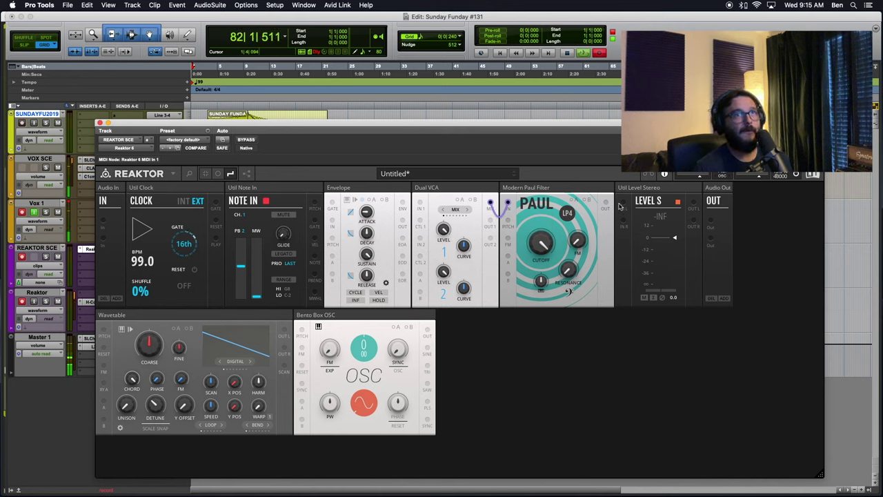
Wire the filter's output to both Level Stereo inputs and the Level Stereo outputs to the two Audio Out ports
drag(631, 202, 624, 220)
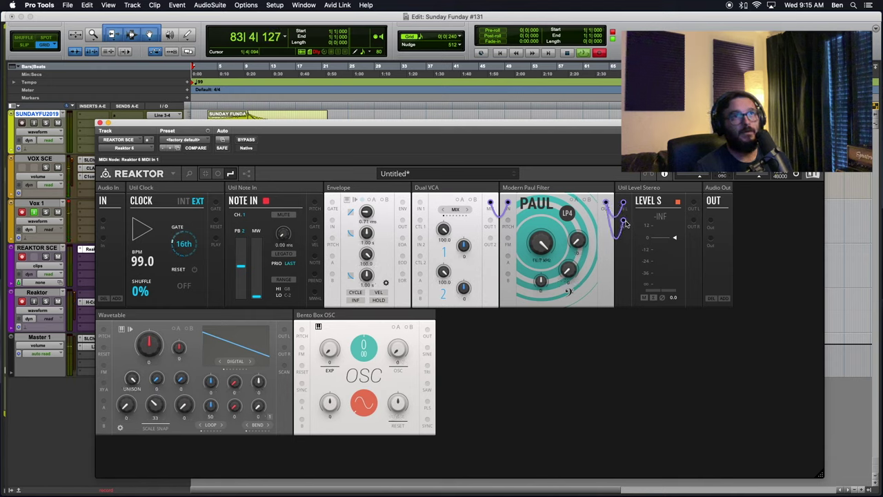
drag(693, 202, 709, 239)
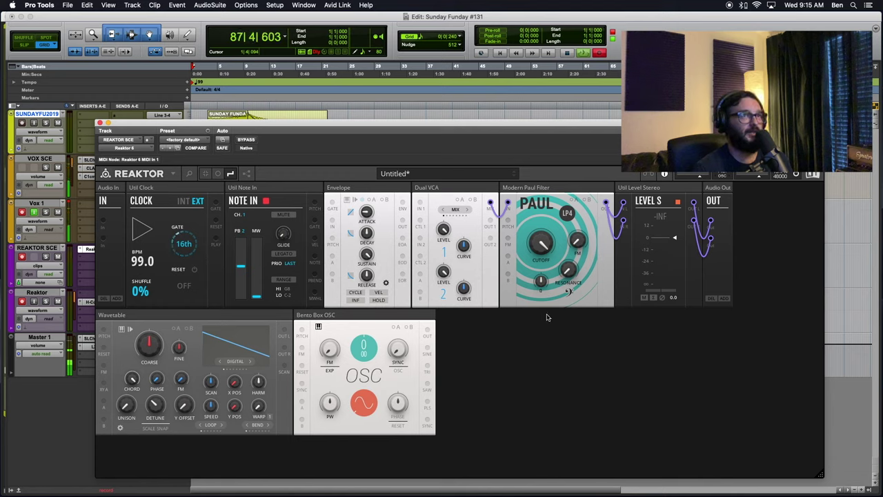
Search blocks for "Euro Reakt Bit" and add the EFX-Bitcrusher block after the Bento Box OSC
double_click(547, 371)
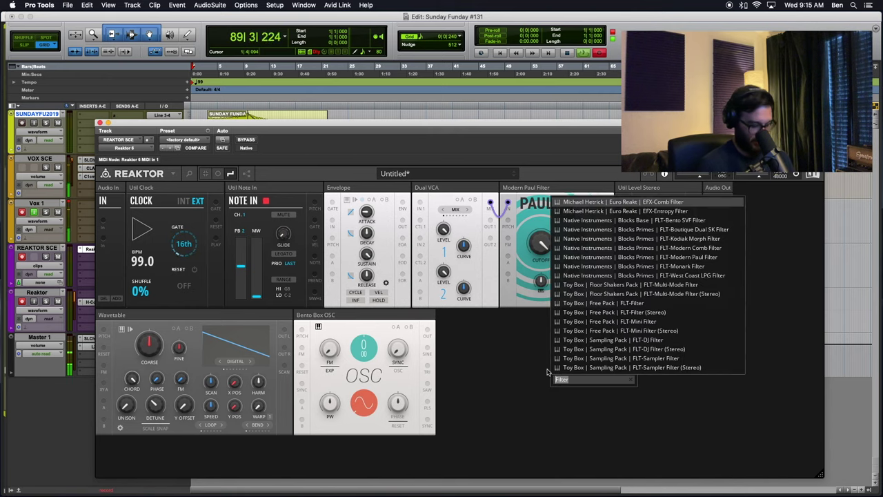
text(Euro Reakt)
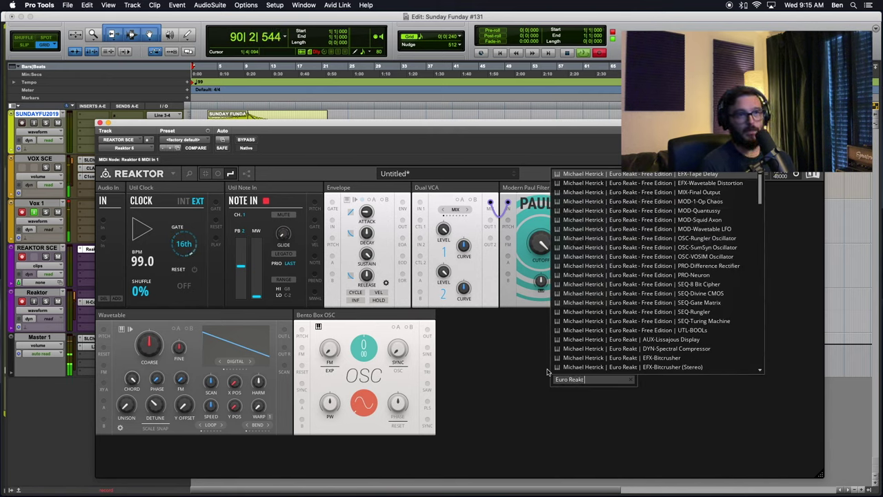
text( Blut)
key(BackSpace)
key(BackSpace)
key(BackSpace)
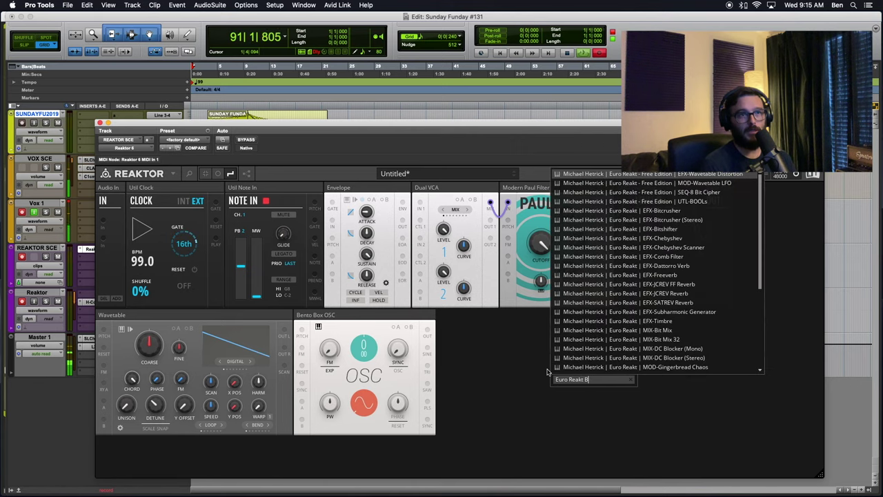
text(it)
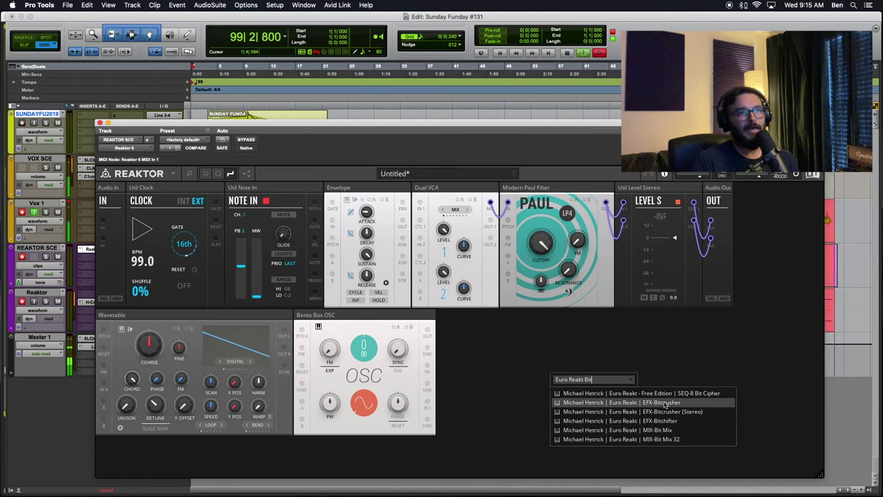
click(665, 403)
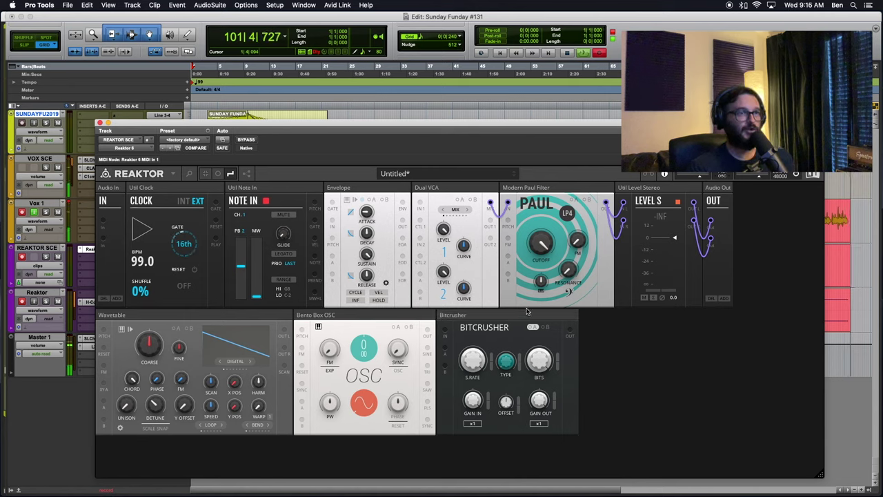
Wire the Wavetable's left output to the Dual VCA's IN 1 and the Bento Box OSC's OUT to its IN 2
mouse_move(489, 317)
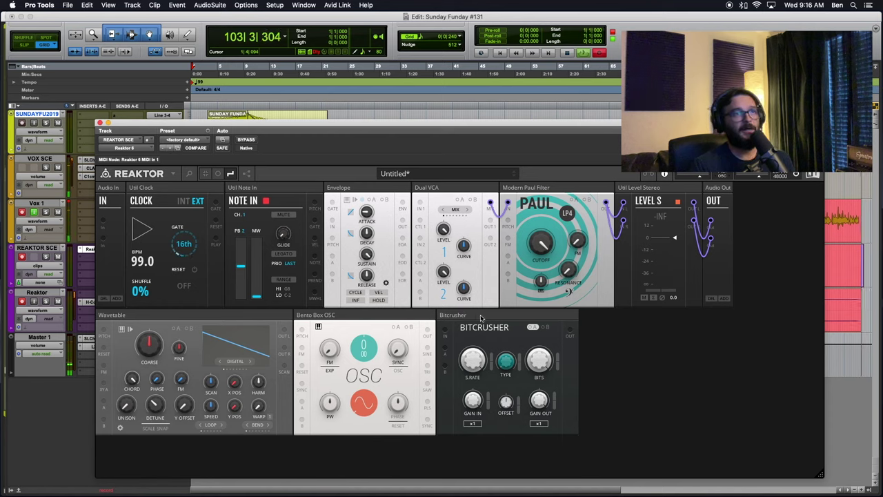
mouse_move(481, 317)
mouse_down()
mouse_move(525, 304)
mouse_move(589, 238)
mouse_move(472, 325)
mouse_up()
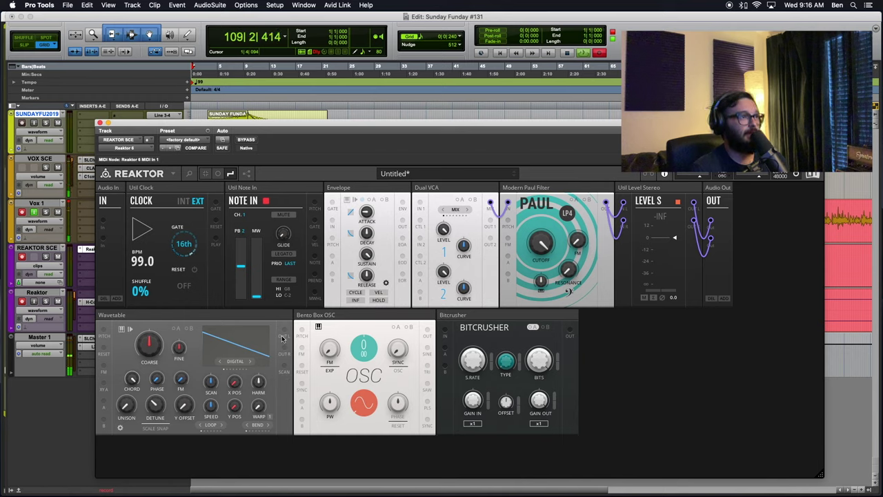
drag(283, 333, 421, 203)
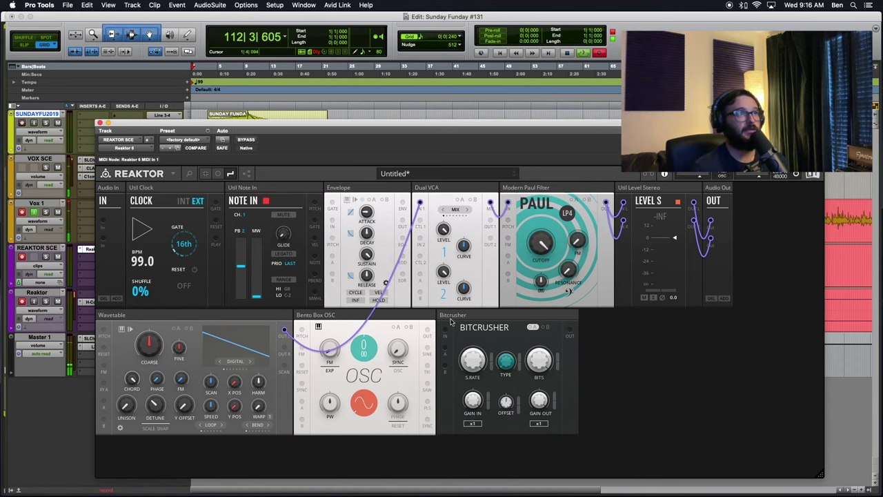
drag(427, 334, 420, 240)
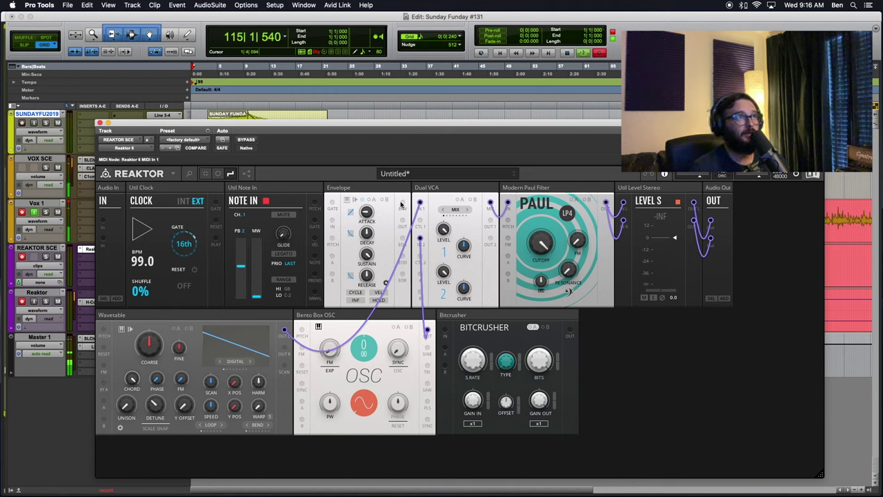
Connect the Envelope's ENV output to the Dual VCA's CTL 1 and CTL 2 inputs with blue wires
drag(404, 202, 420, 222)
right_click(418, 219)
mouse_move(441, 223)
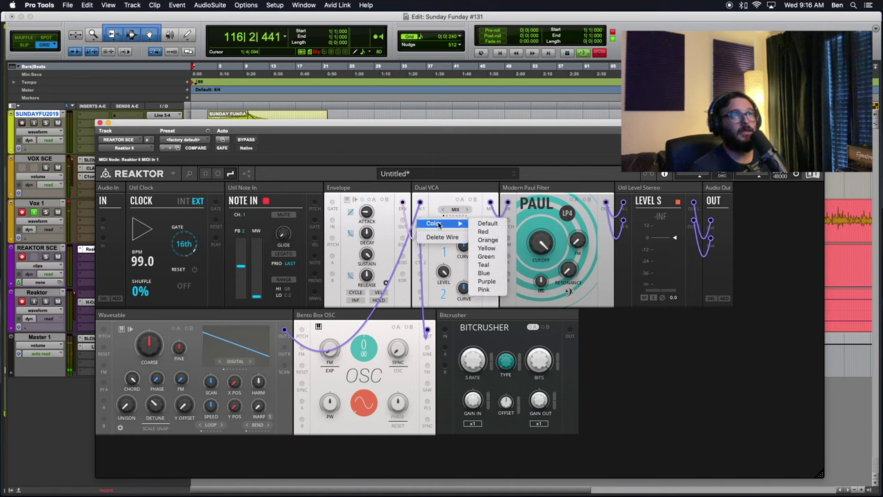
click(497, 273)
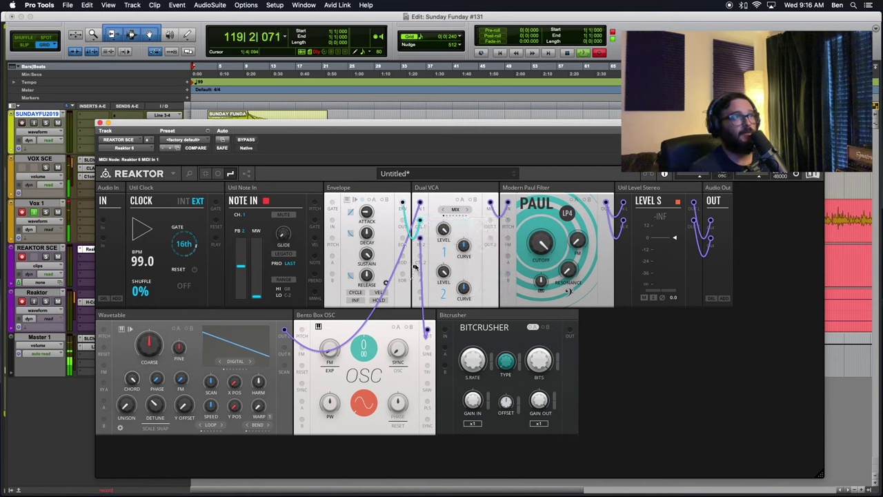
drag(421, 259, 421, 259)
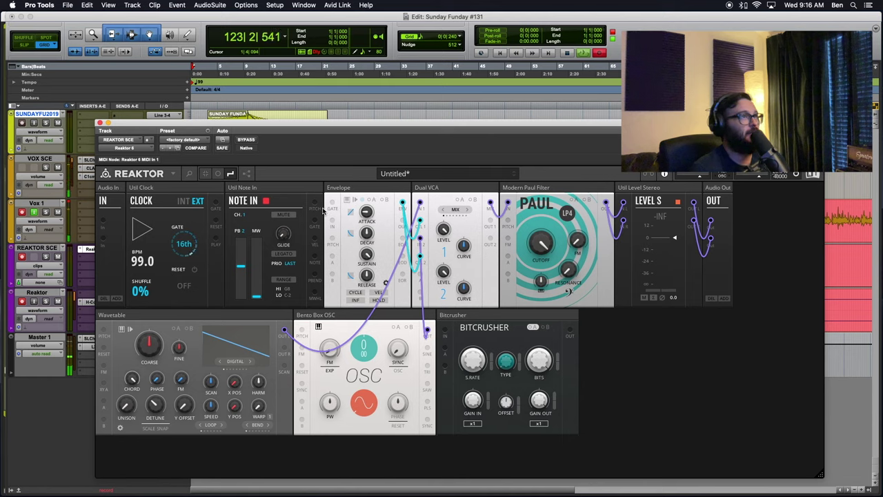
Connect the Note In PITCH output to the pitch inputs of the Wavetable and Bento Box OSC with red wires
drag(316, 204, 103, 330)
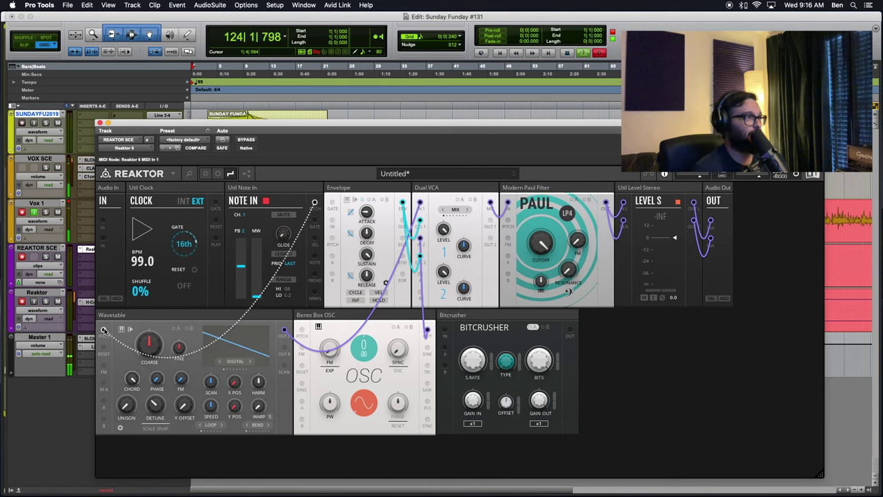
right_click(109, 335)
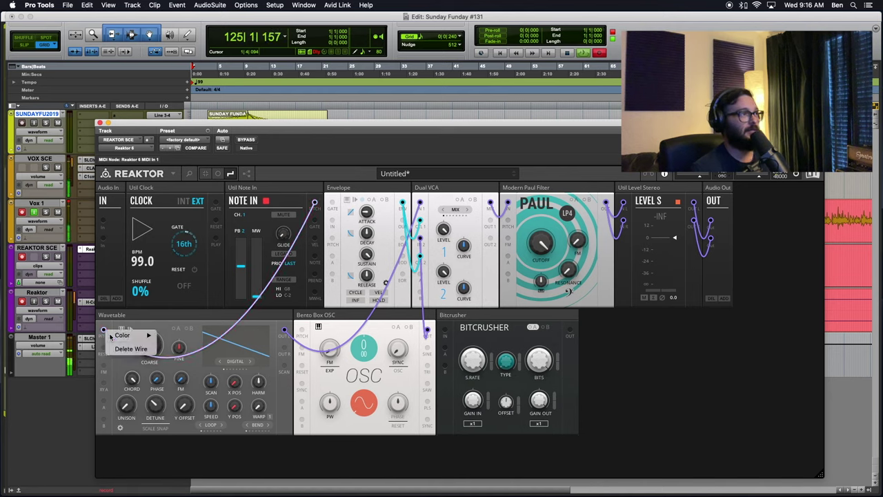
mouse_move(123, 335)
click(182, 347)
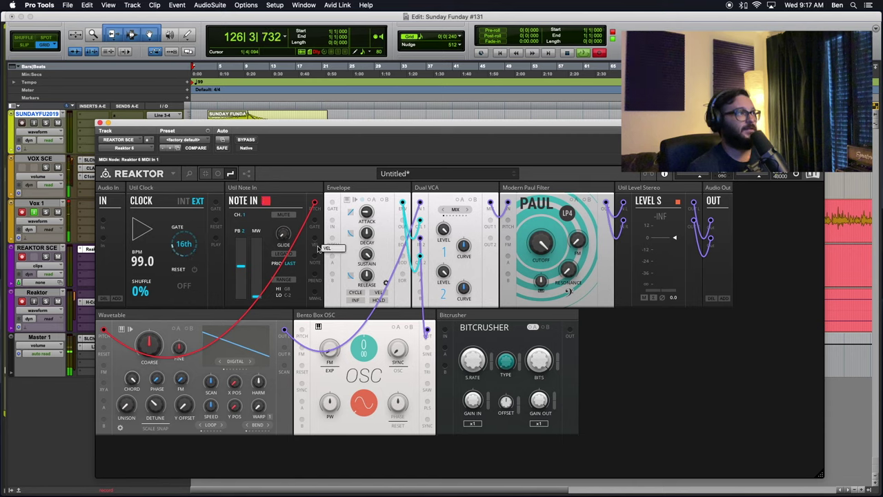
click(69, 205)
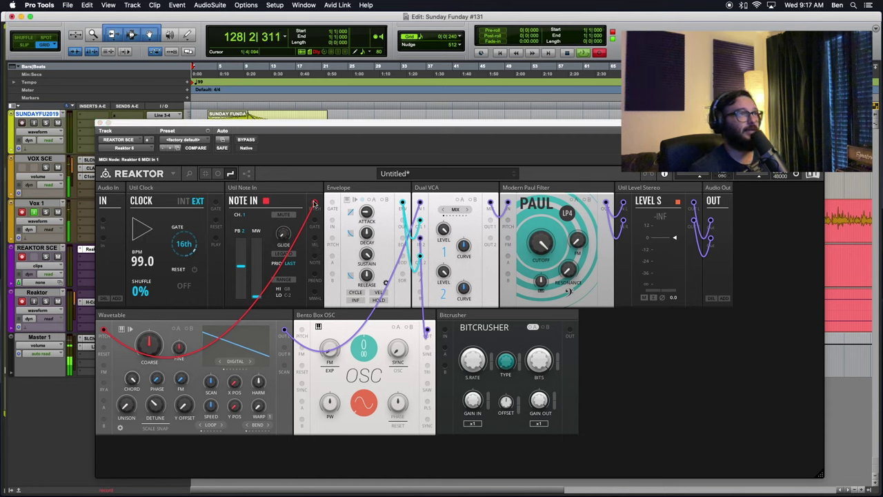
drag(315, 205, 301, 330)
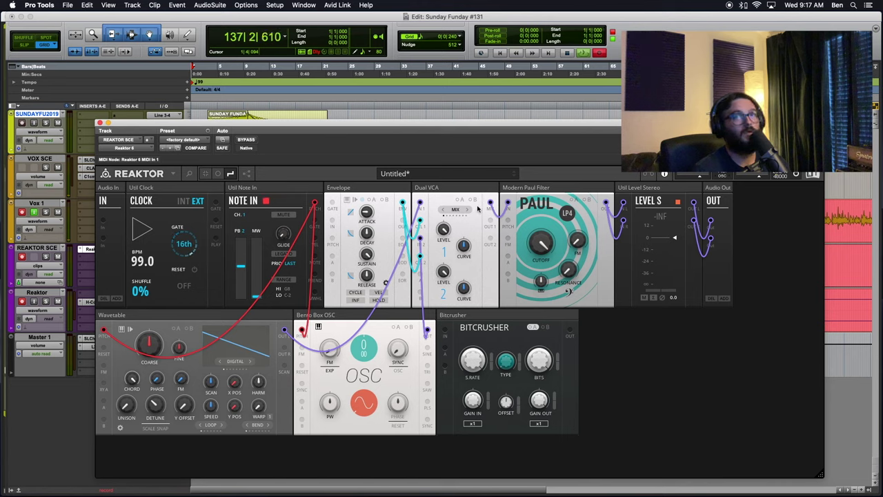
Connect the Note In GATE output to the Envelope's GATE input and color the wire green
key(r)
key(r)
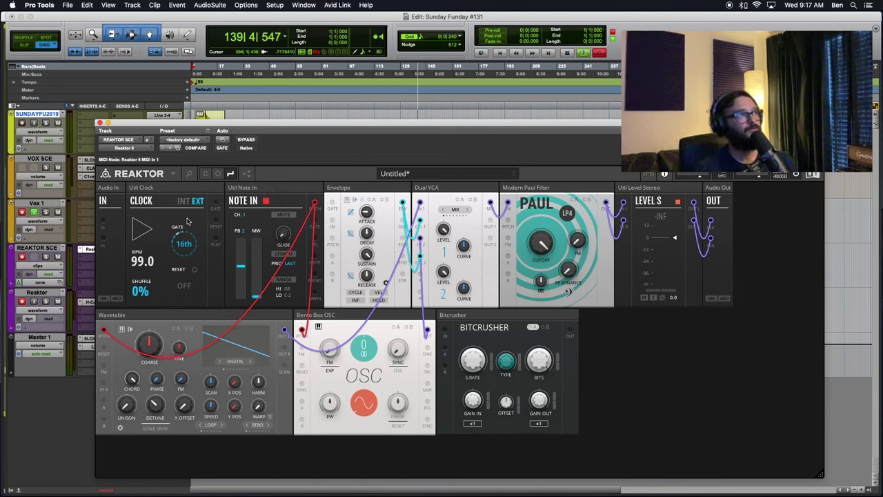
click(58, 167)
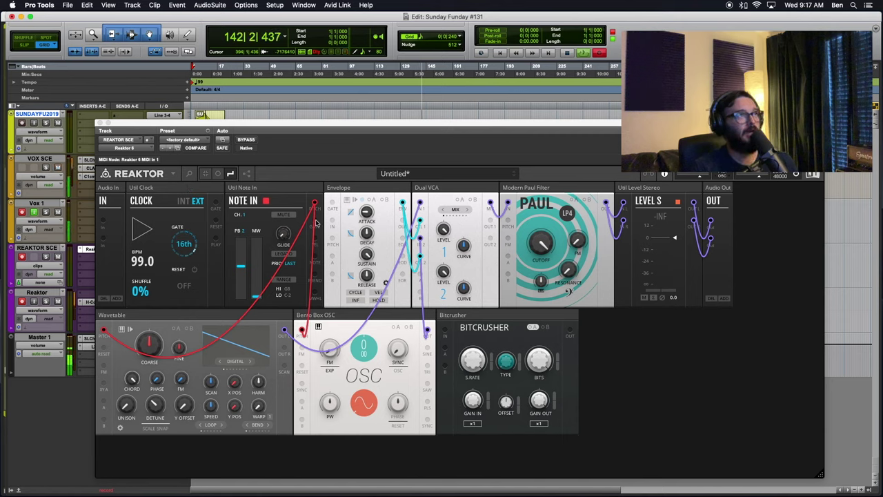
right_click(332, 203)
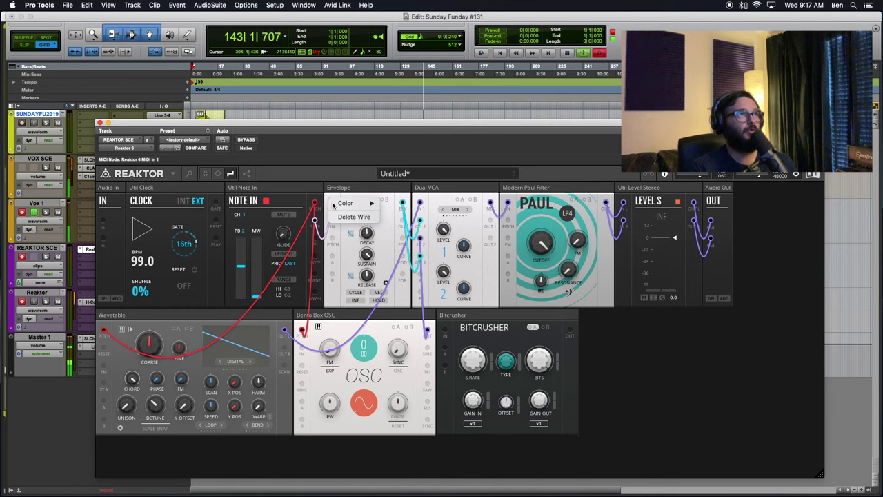
mouse_move(344, 203)
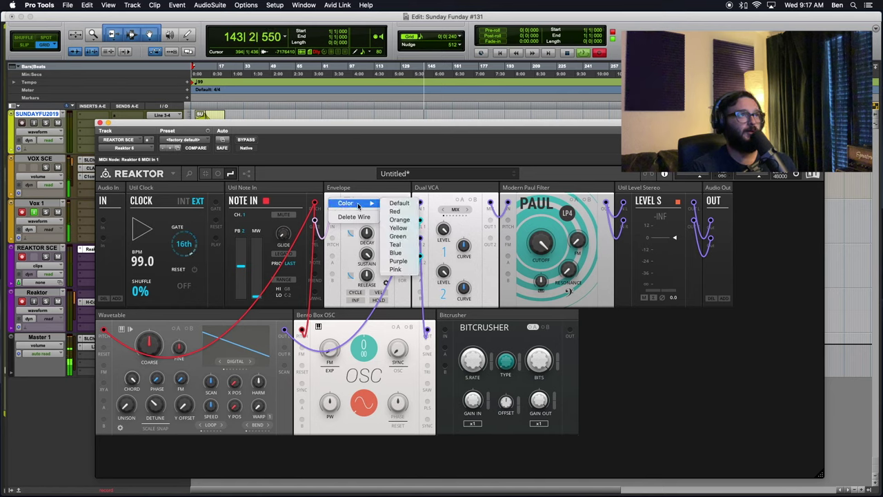
click(403, 237)
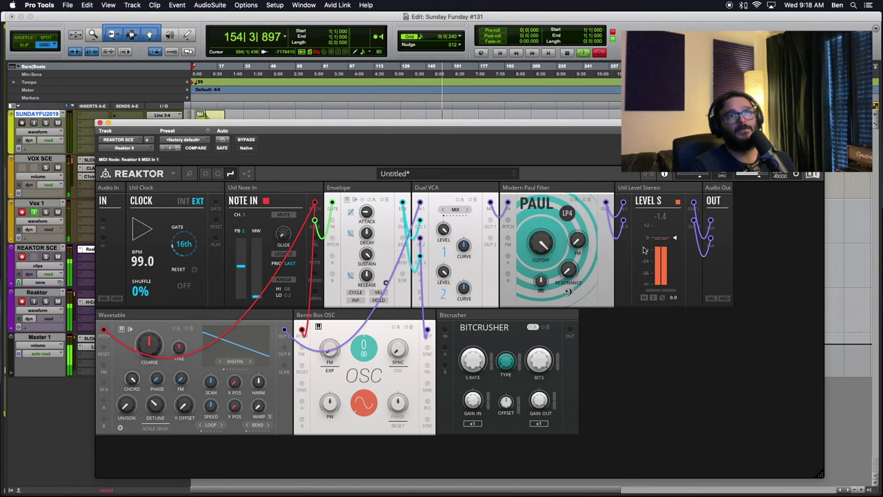
Lower the Level Stereo fader to -18.0 dB and set the threshold of the Master 1 track's L2 limiter to -3.2
drag(674, 238, 675, 274)
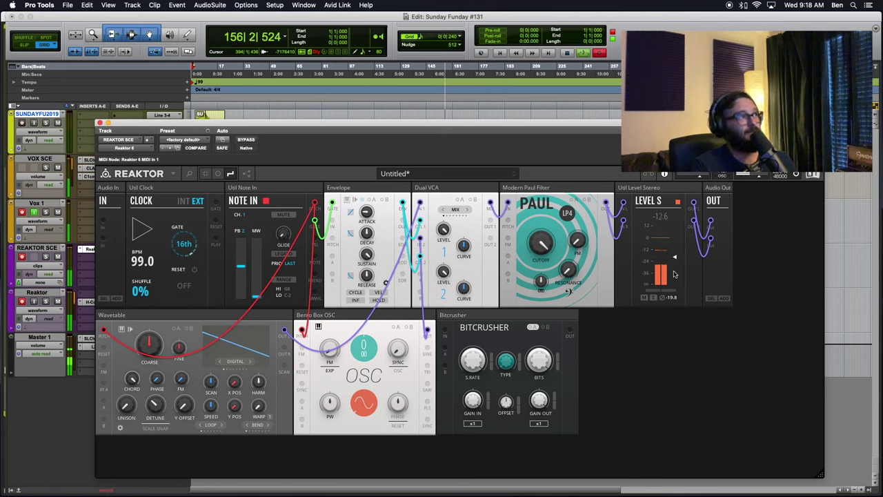
click(88, 346)
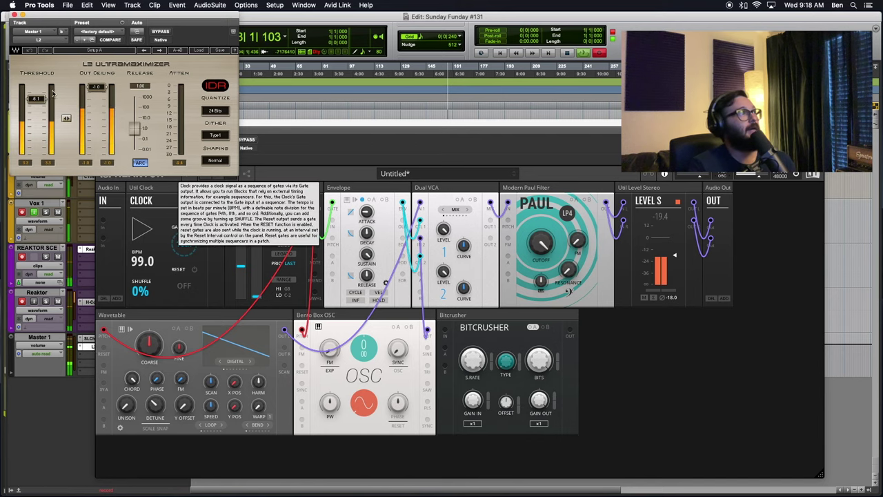
drag(36, 98, 41, 94)
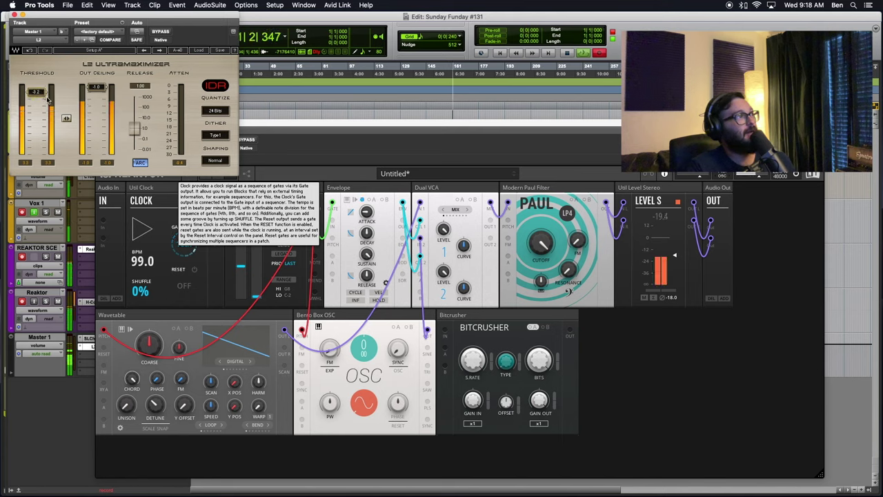
click(14, 14)
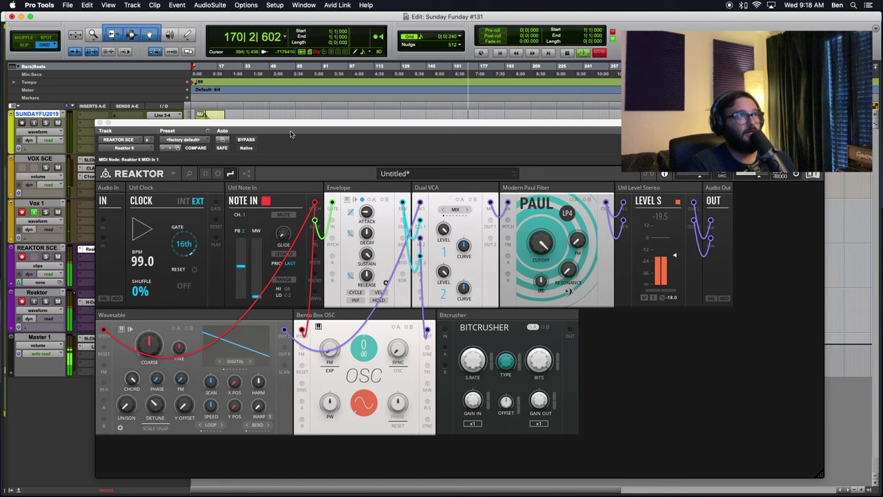
Move the Level Stereo block to the lower row after the Bitcrusher and the Audio Out block after the Modern Paul Filter
drag(441, 271, 462, 107)
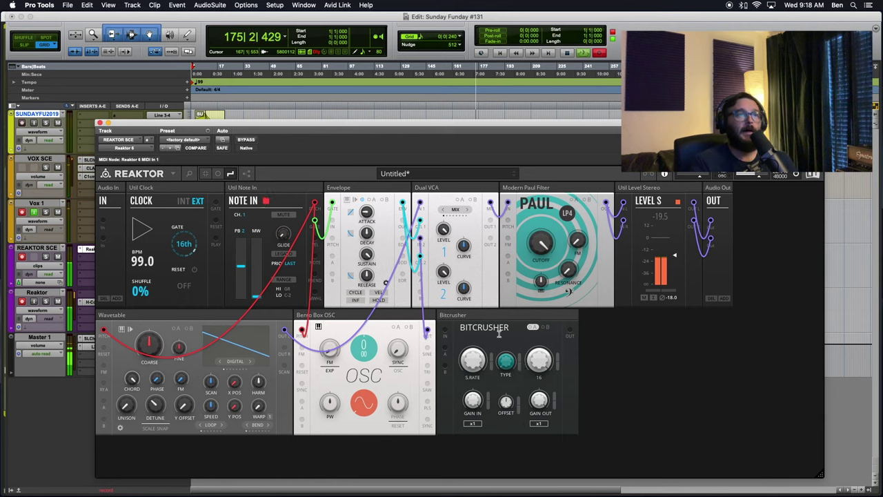
mouse_move(465, 315)
mouse_down()
mouse_move(588, 256)
mouse_move(496, 224)
mouse_move(488, 204)
mouse_move(484, 338)
mouse_move(475, 314)
mouse_up()
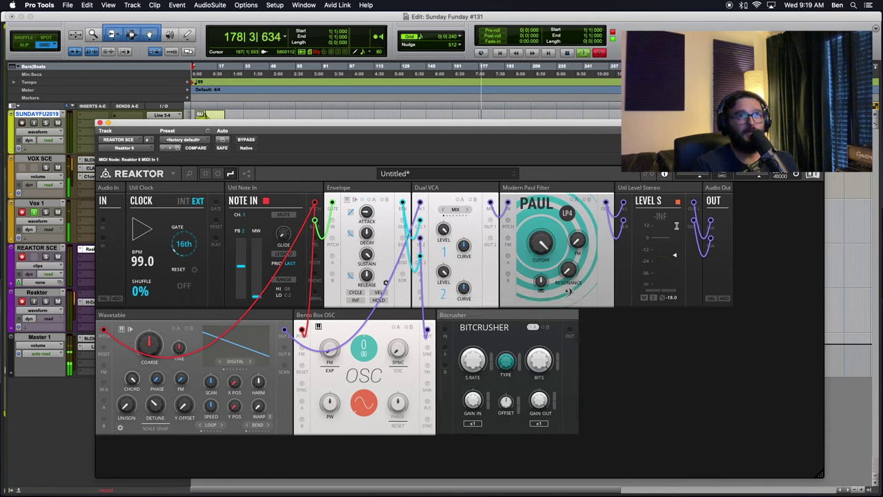
drag(667, 187, 641, 195)
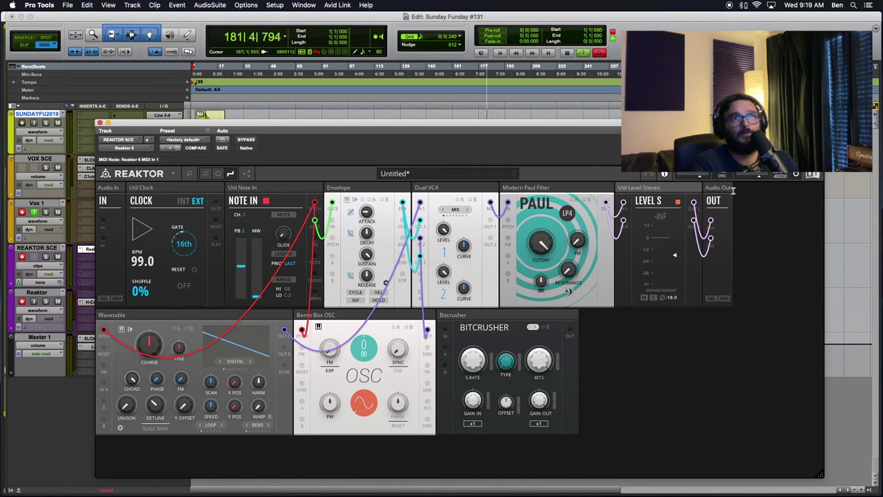
drag(657, 187, 619, 318)
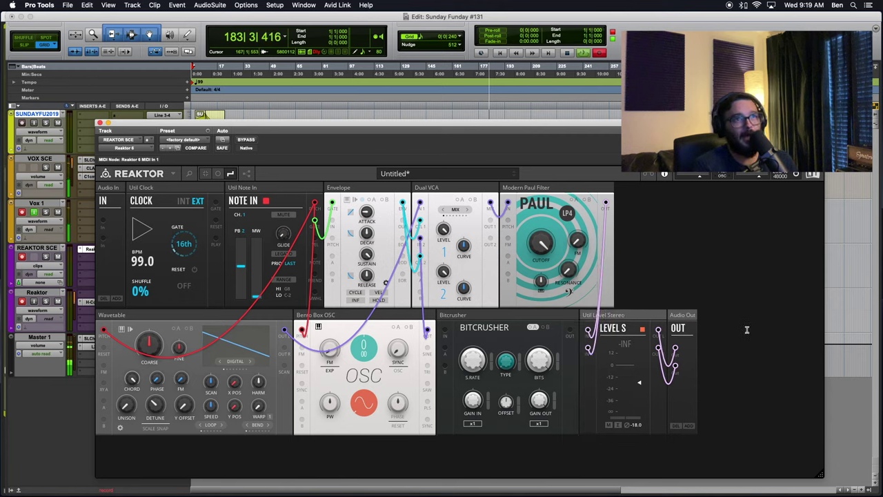
drag(679, 315, 626, 188)
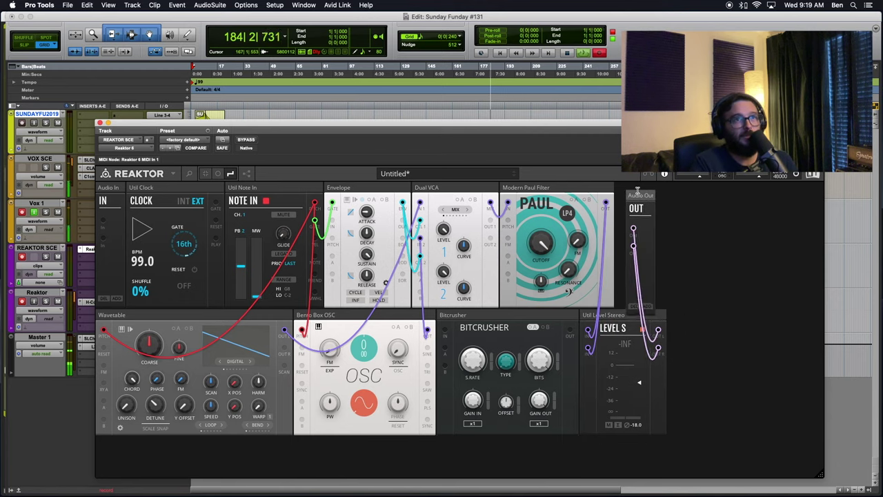
Shrink the Reaktor window to fit the blocks and reposition it clear of the track inserts
drag(821, 474, 667, 437)
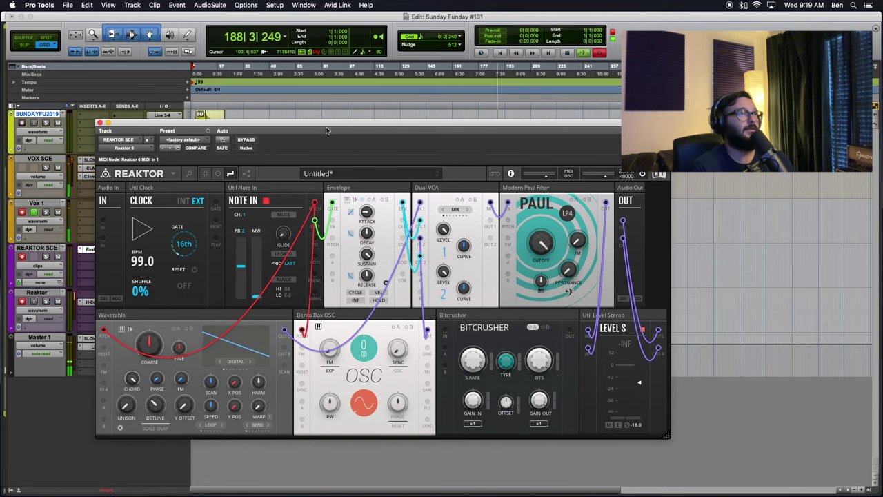
drag(323, 125, 370, 146)
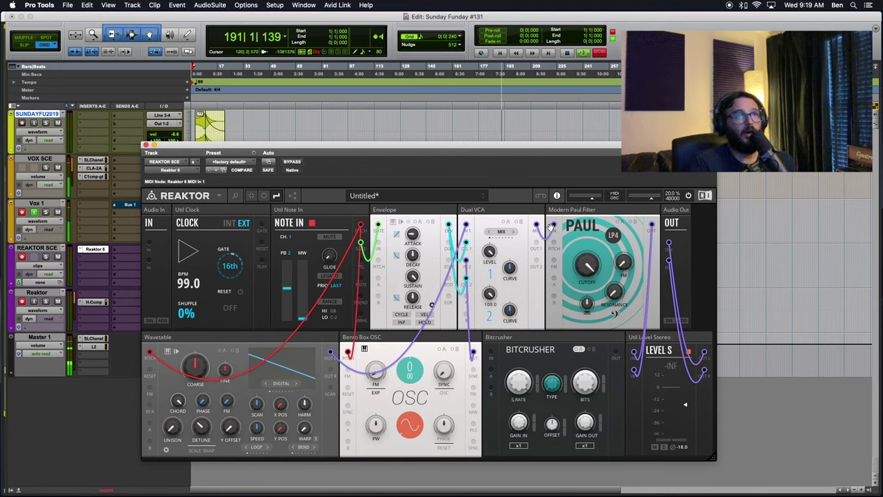
Insert the Bitcrusher between the Dual VCA's MIX output and the Modern Paul Filter's input, using purple wires
drag(536, 227, 491, 353)
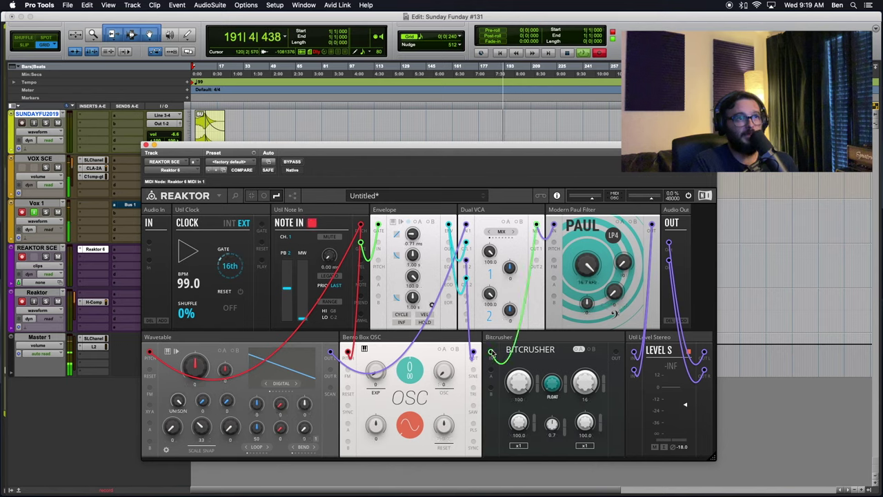
right_click(491, 353)
mouse_move(517, 357)
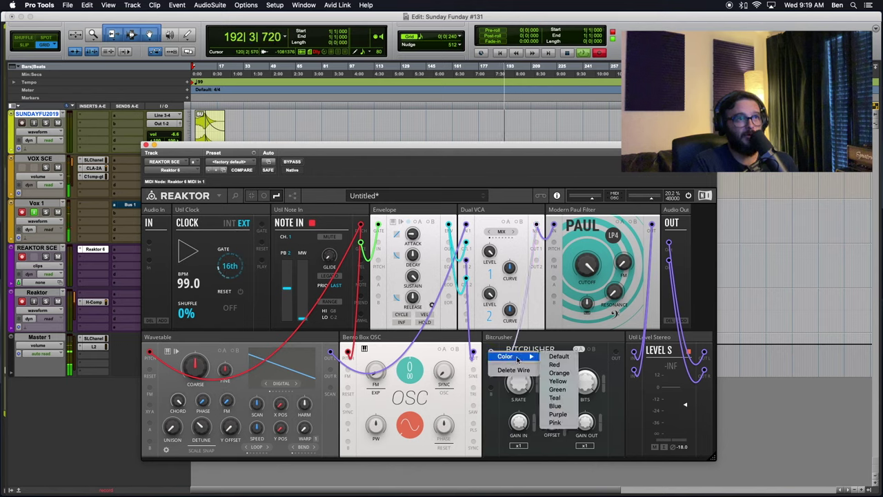
click(559, 413)
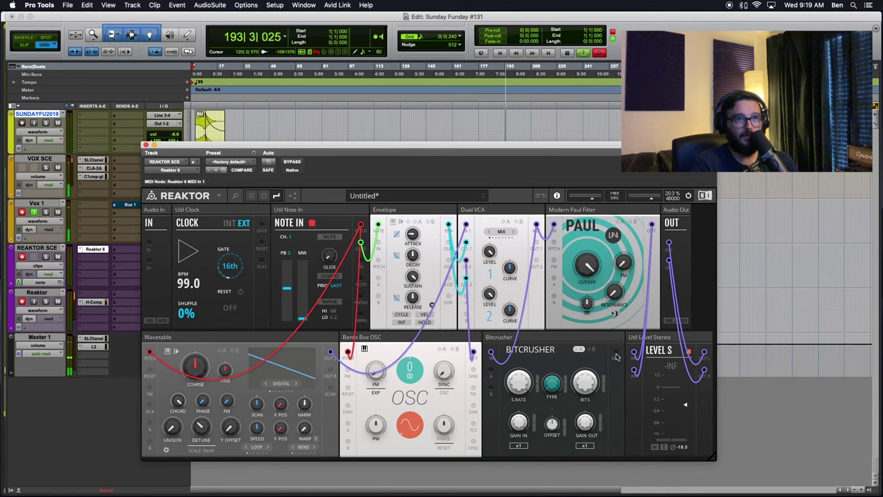
drag(615, 356, 553, 225)
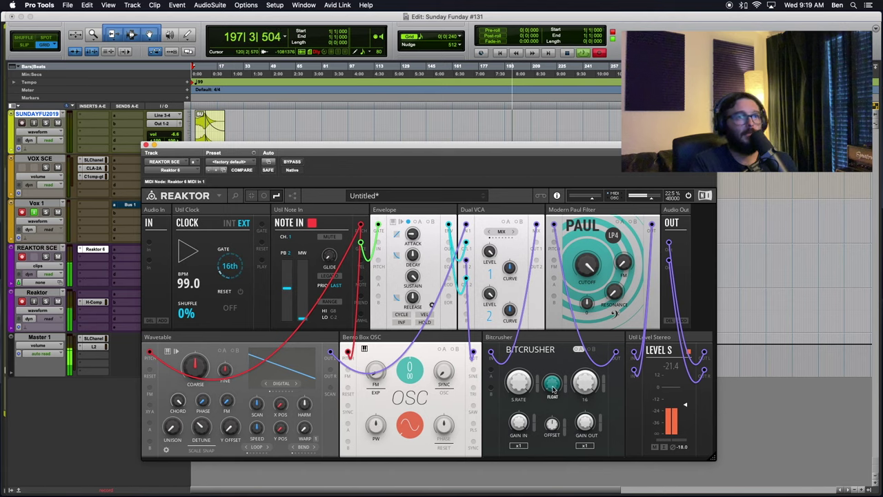
Try out the Bitcrusher's type, sample rate and bit depth controls, taking the sample rate down to 0 and the bits to 2
drag(550, 355, 544, 384)
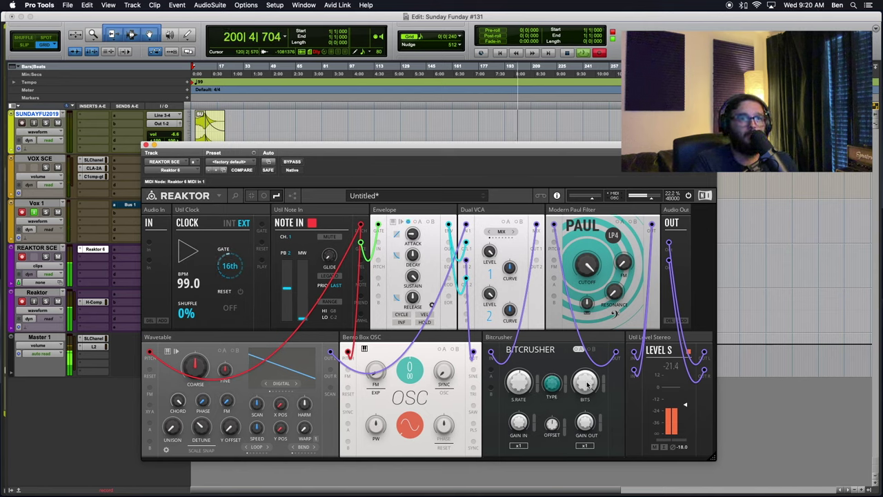
mouse_move(585, 389)
mouse_down()
mouse_move(593, 127)
mouse_move(585, 417)
mouse_move(582, 396)
mouse_up()
drag(527, 384, 527, 495)
drag(512, 396, 552, 461)
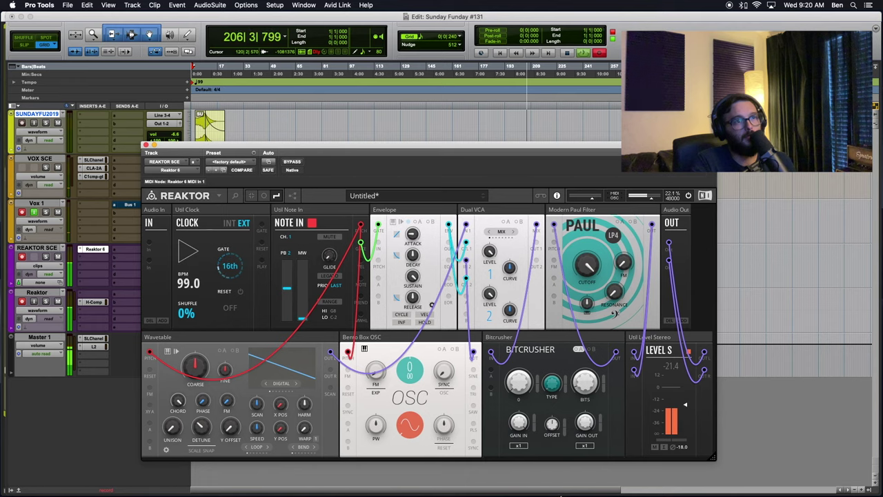
drag(560, 496, 542, 495)
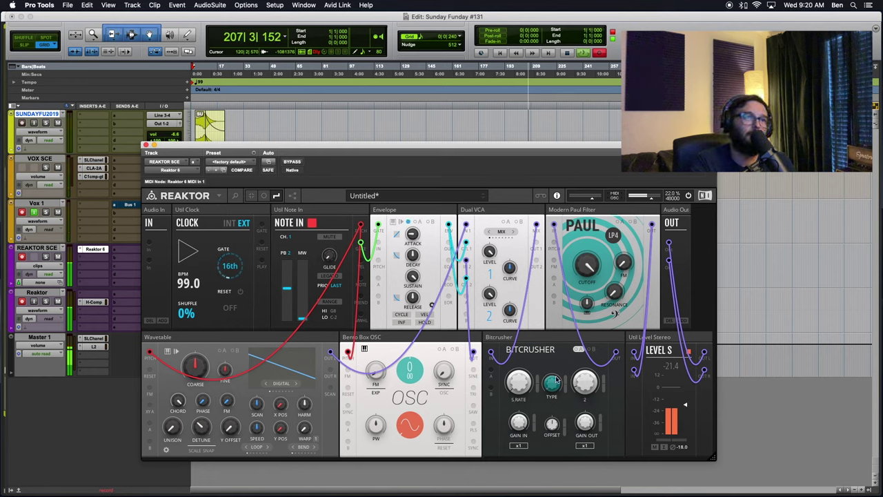
Try out the Bitcrusher's type and input gain, and switch its output gain multiplier to x2 and back to x1
drag(557, 379, 544, 310)
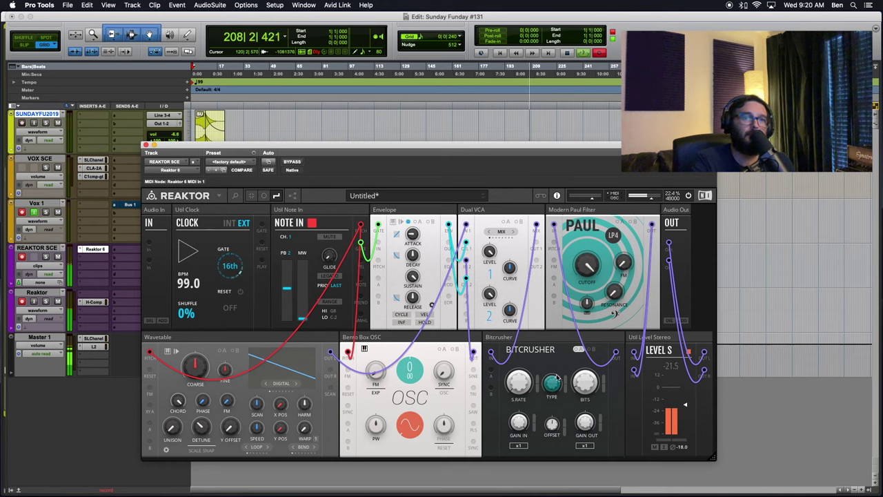
drag(557, 377, 552, 344)
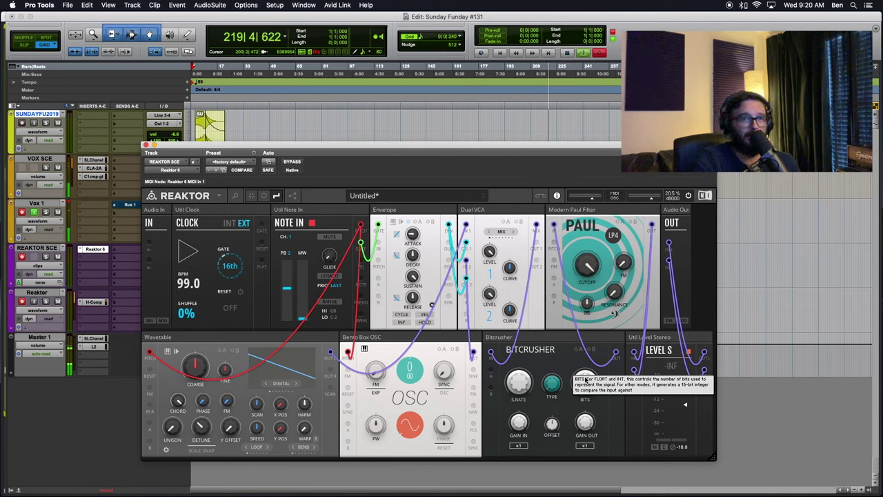
drag(515, 428, 515, 425)
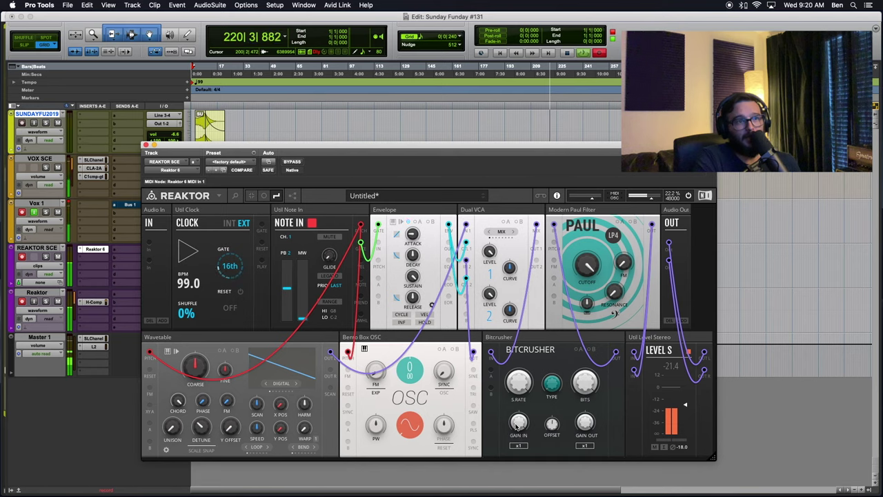
click(584, 445)
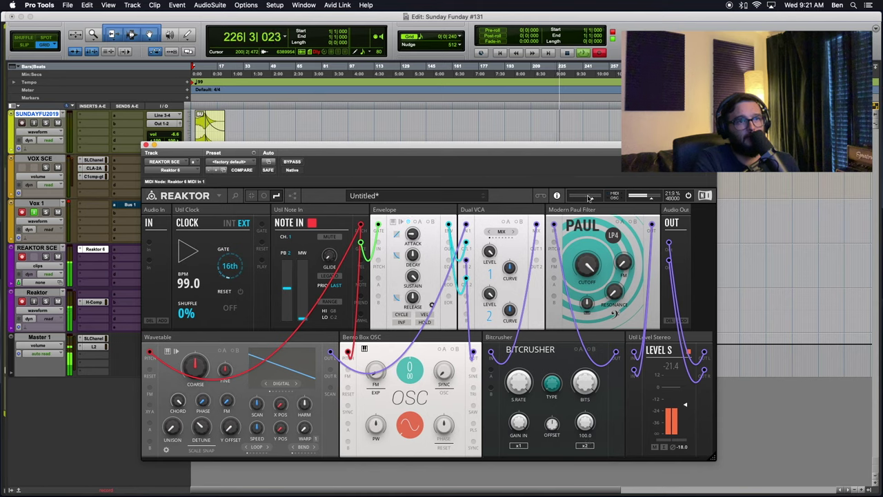
click(585, 446)
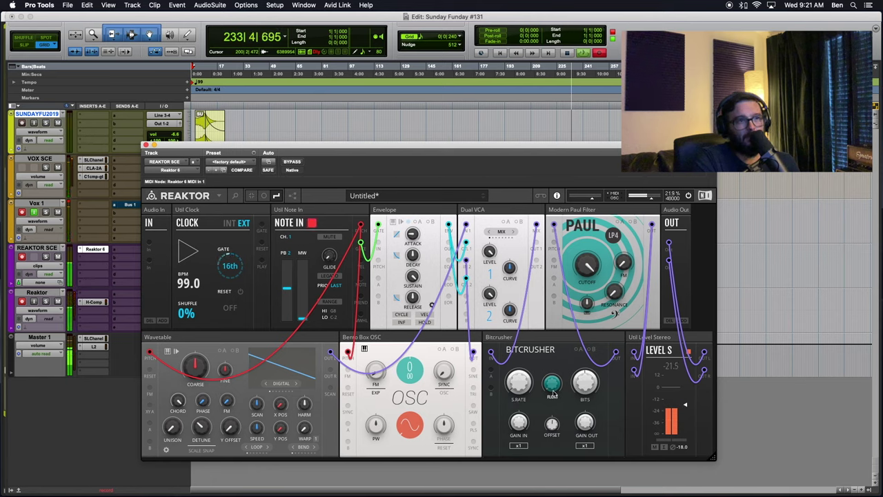
Sweep the Bitcrusher's offset up and down, then reset it to its default
drag(554, 421, 553, 282)
drag(552, 466, 554, 417)
drag(555, 340, 555, 425)
double_click(552, 420)
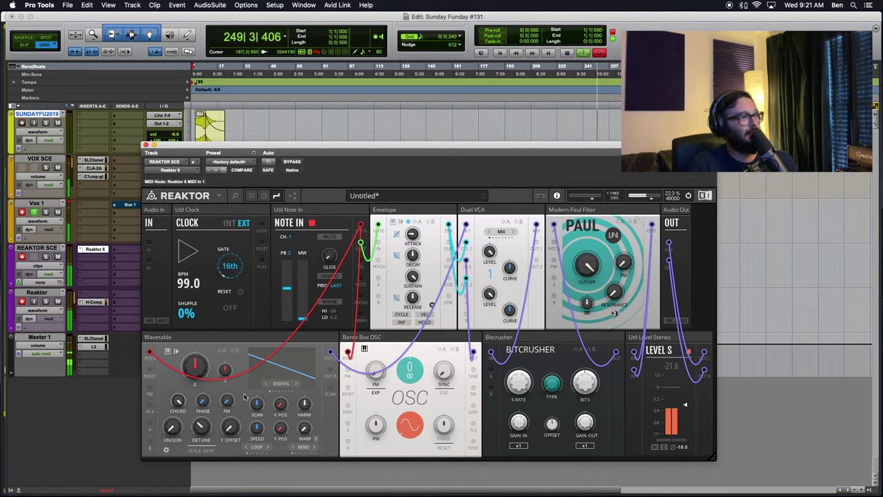
Browse the Wavetable block's table sets, including Spectral and FM, and settle on Analog
click(298, 384)
click(297, 385)
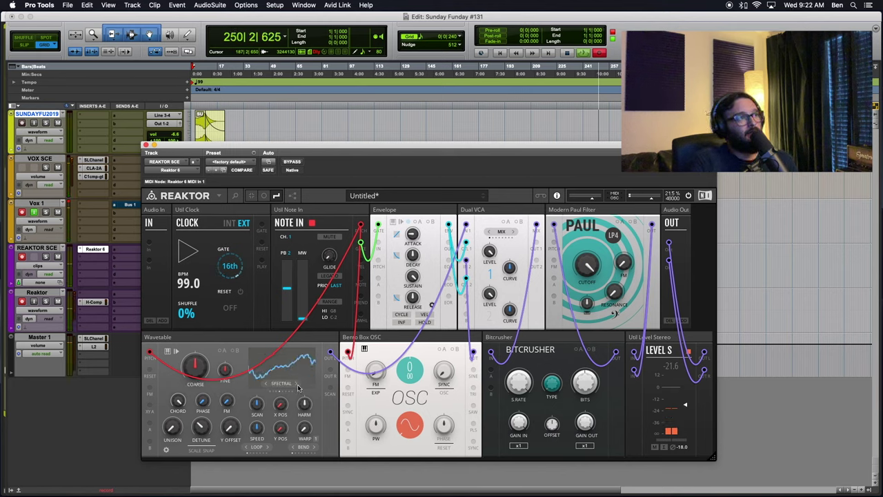
click(297, 385)
click(269, 386)
click(269, 386)
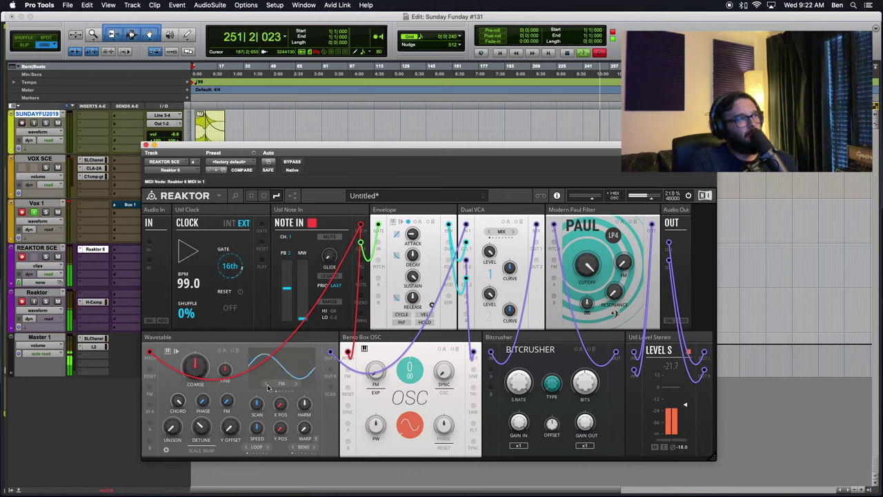
click(269, 385)
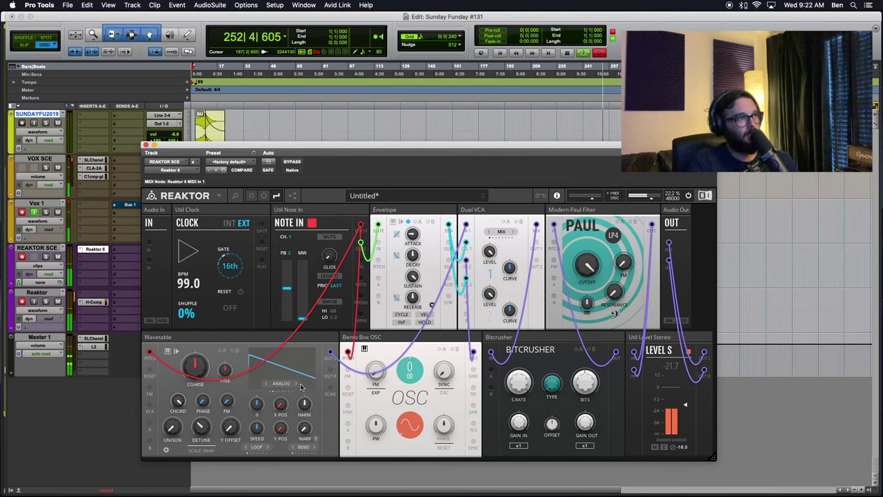
click(267, 384)
click(267, 384)
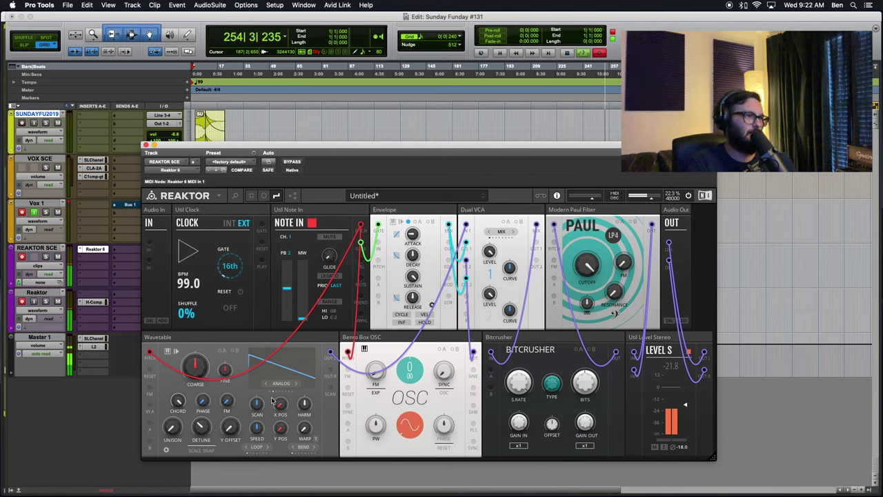
Raise the Wavetable's X position to 66.7 and assign the control to a hardware controller with MIDI & OSC Learn
drag(273, 402, 270, 326)
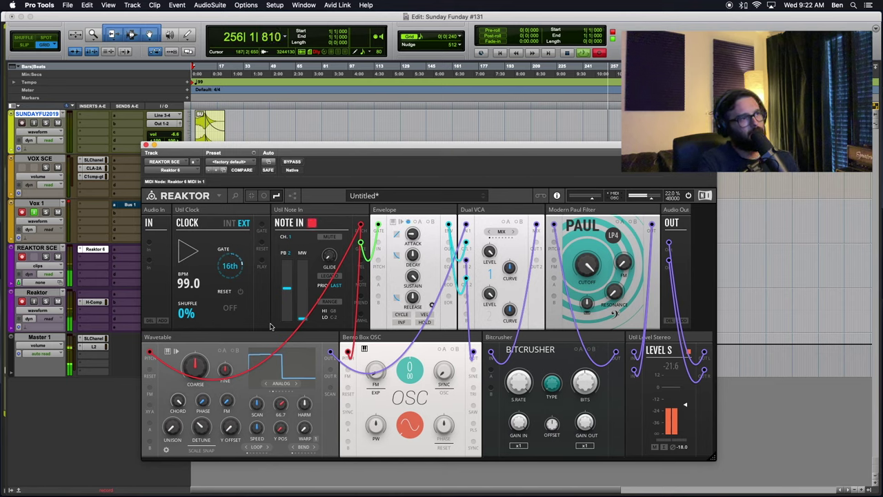
right_click(281, 407)
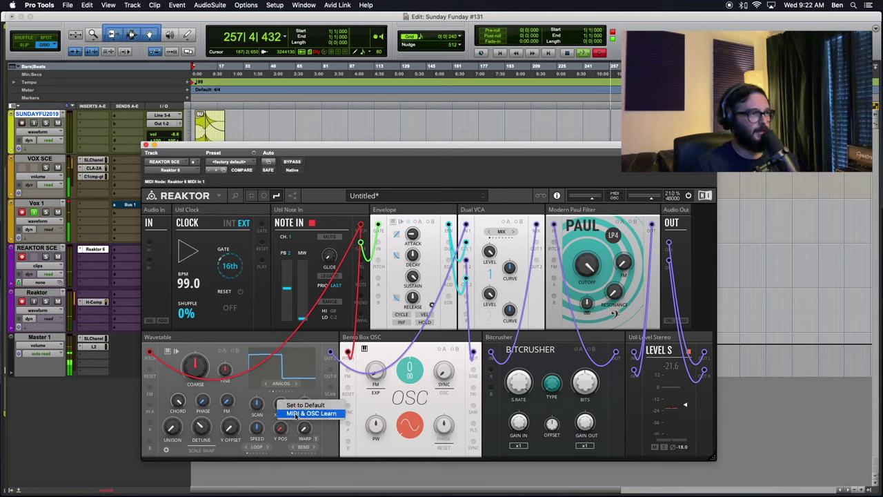
click(294, 413)
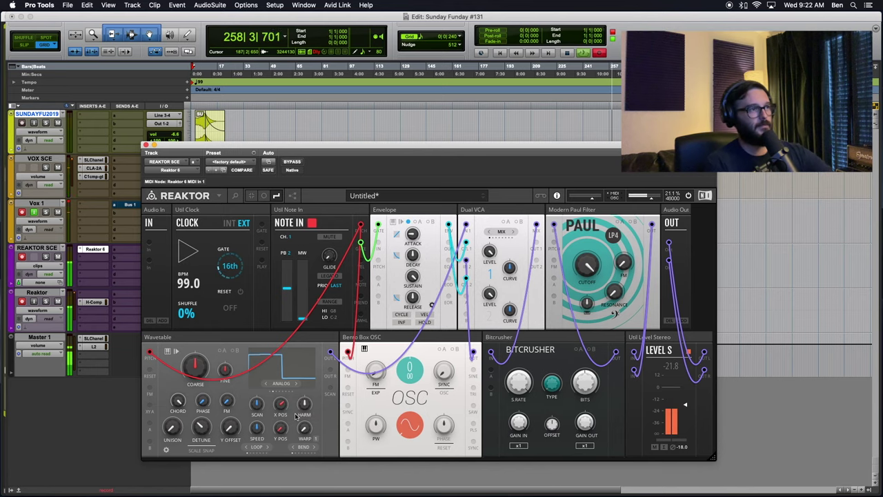
right_click(280, 407)
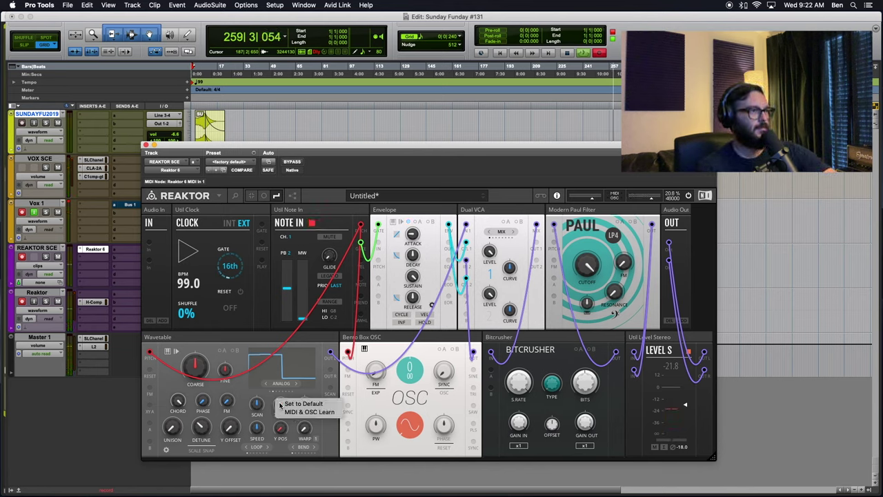
click(304, 412)
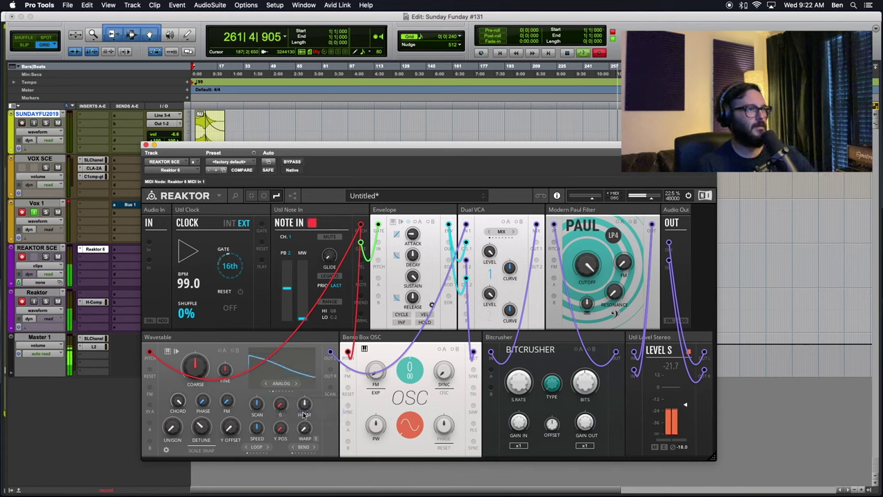
Assign the Wavetable's Y position to a hardware controller with MIDI & OSC Learn
right_click(280, 426)
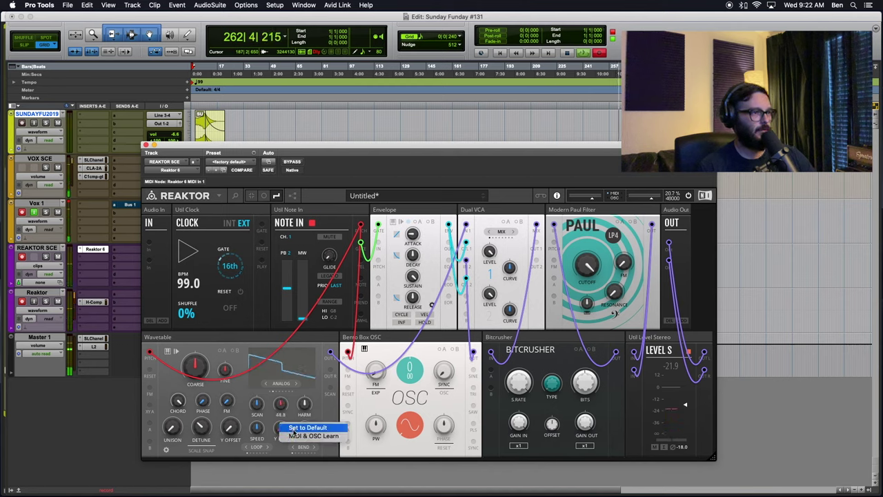
click(294, 436)
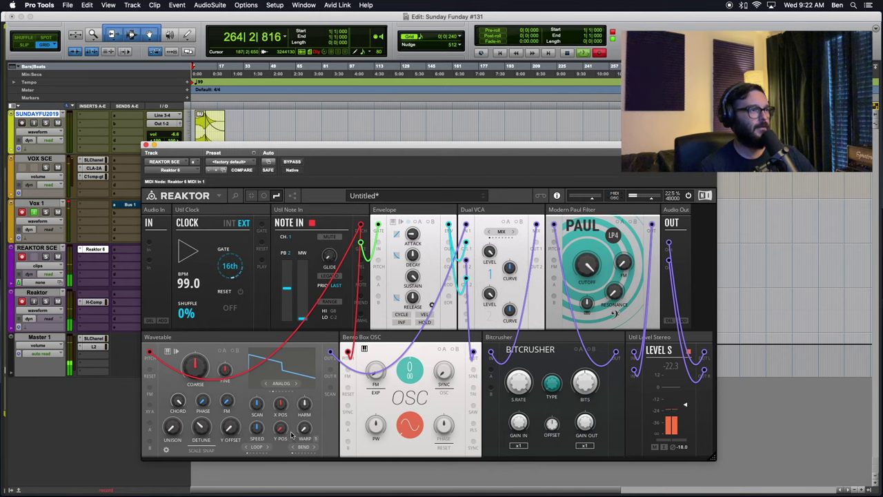
right_click(280, 428)
click(297, 436)
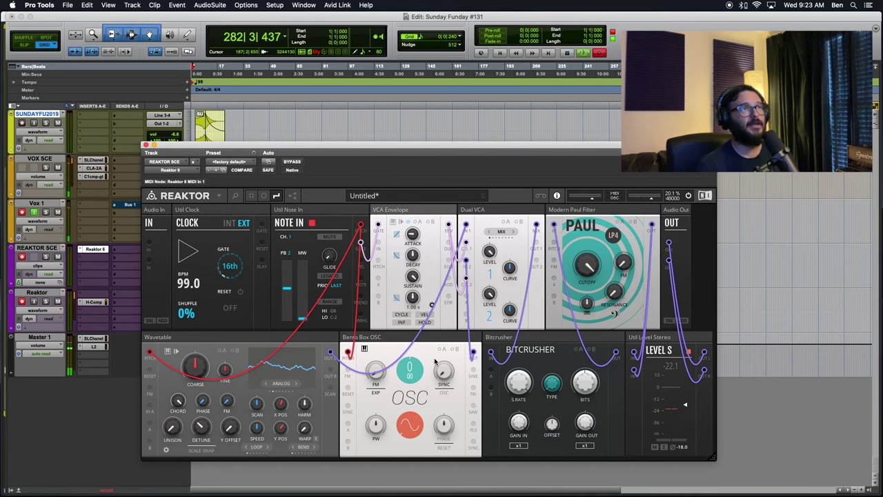
Search the blocks for "Env", add the Toy Box Free Pack MOD-Envelope, and widen the Reaktor window to fit it
key(Return)
text(Env)
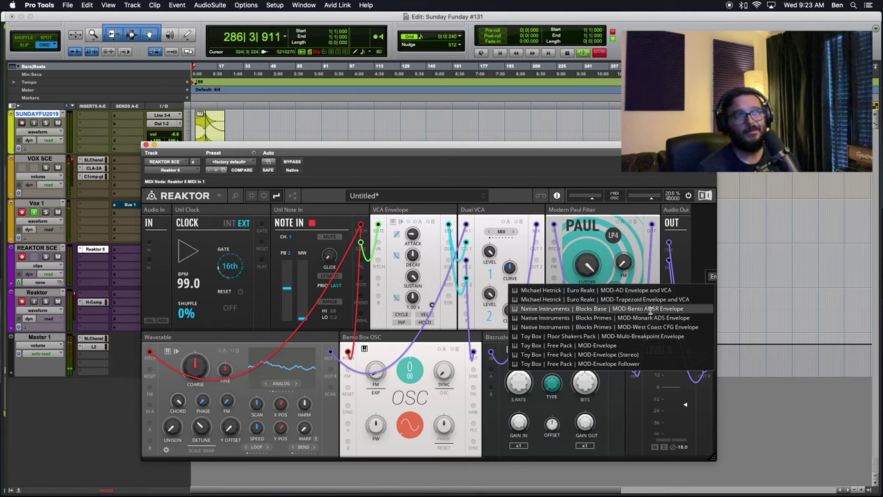
click(604, 344)
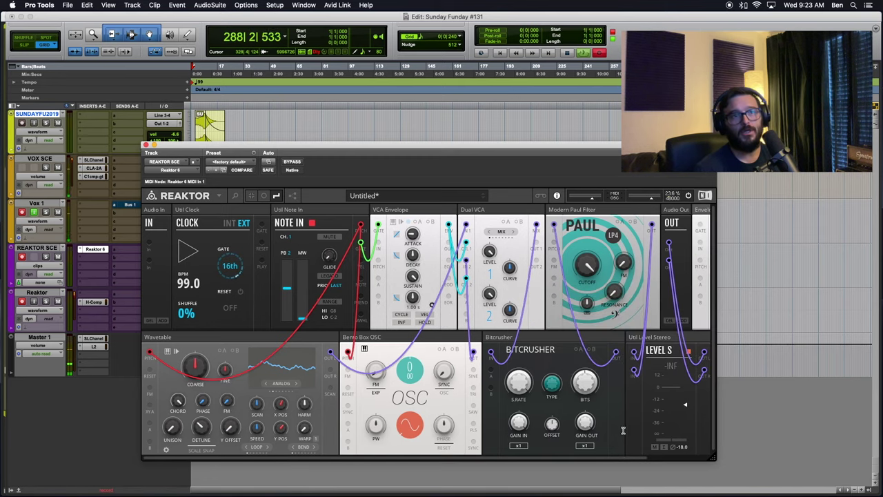
drag(713, 457, 775, 464)
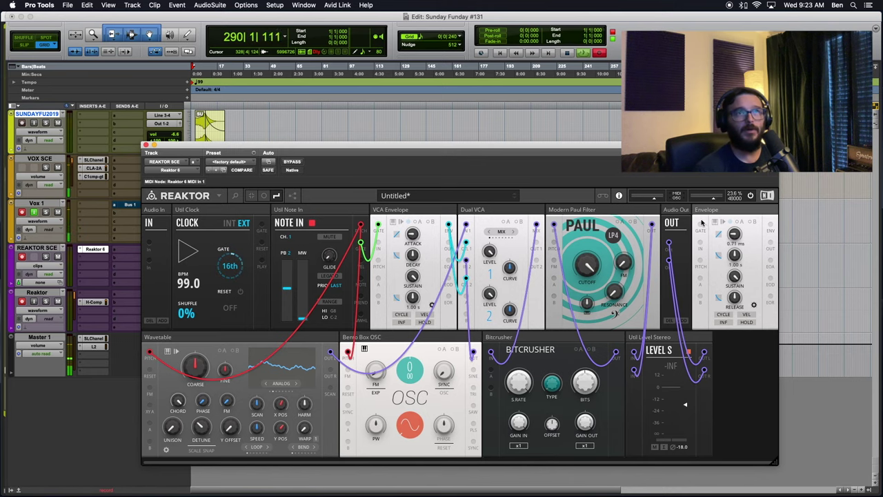
Rearrange the rack with the new Envelope before the Wavetable, Level Stereo after the Modern Paul Filter and Audio Out after the Bitcrusher, then fit the window
drag(717, 210, 136, 333)
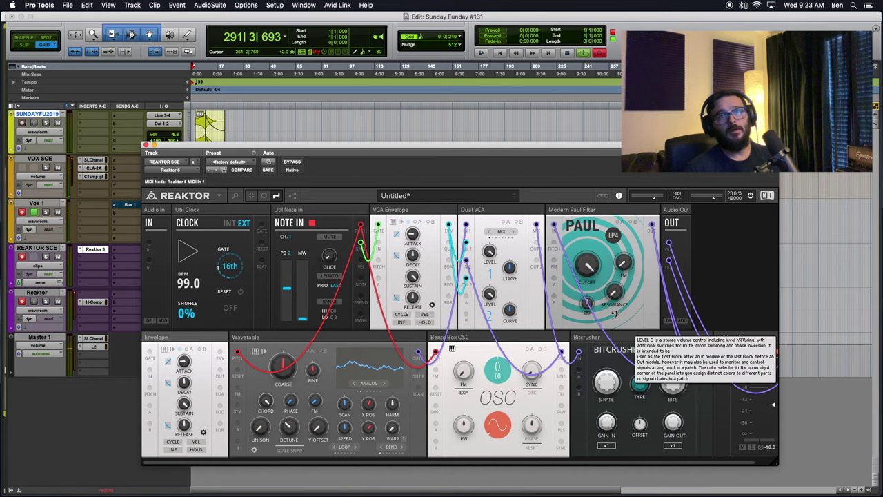
drag(724, 338, 647, 211)
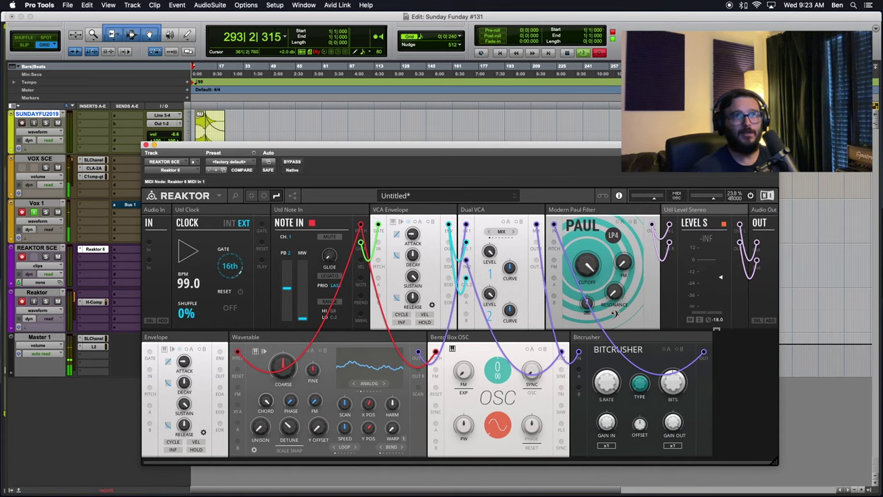
drag(762, 209, 725, 338)
drag(776, 463, 749, 461)
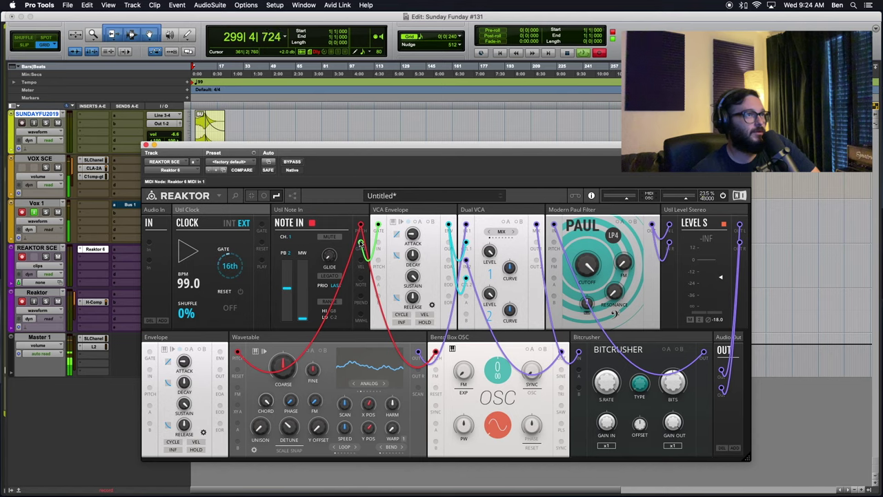
Connect Note In's gate output to the new Envelope's gate input with a green wire, and set that envelope's release to 2.89 s
drag(360, 243, 149, 354)
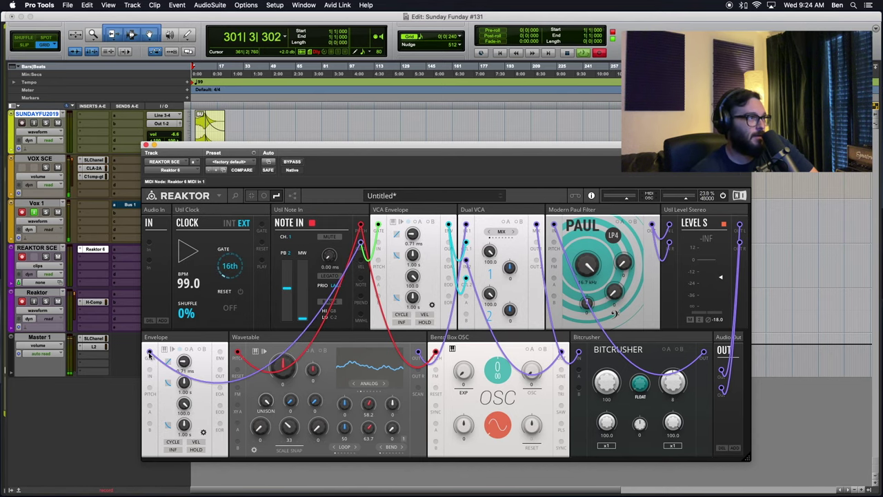
right_click(150, 350)
mouse_move(172, 356)
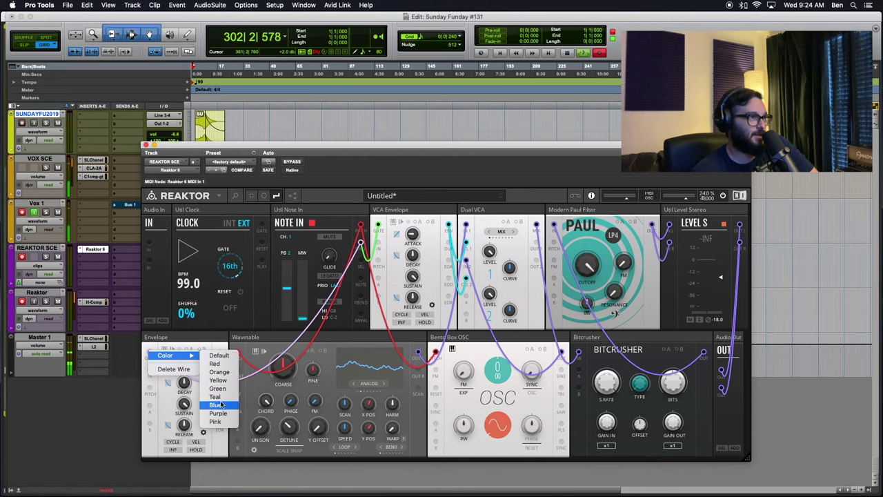
click(218, 388)
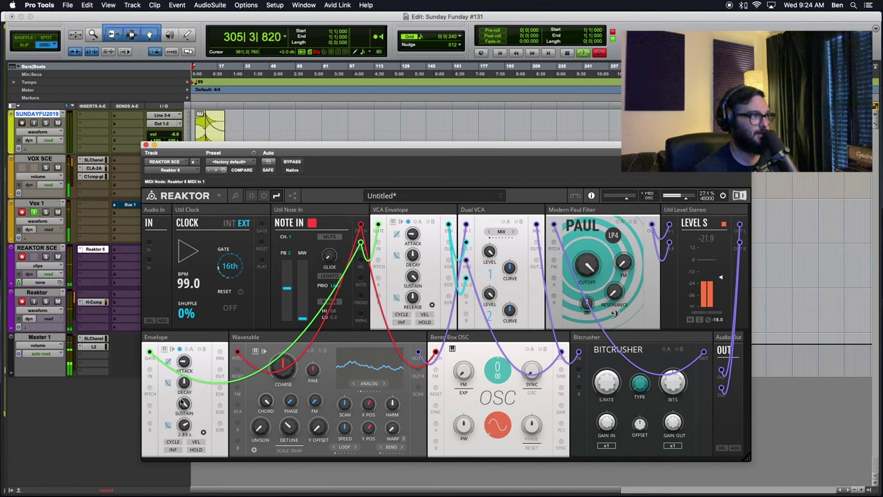
drag(181, 396, 188, 396)
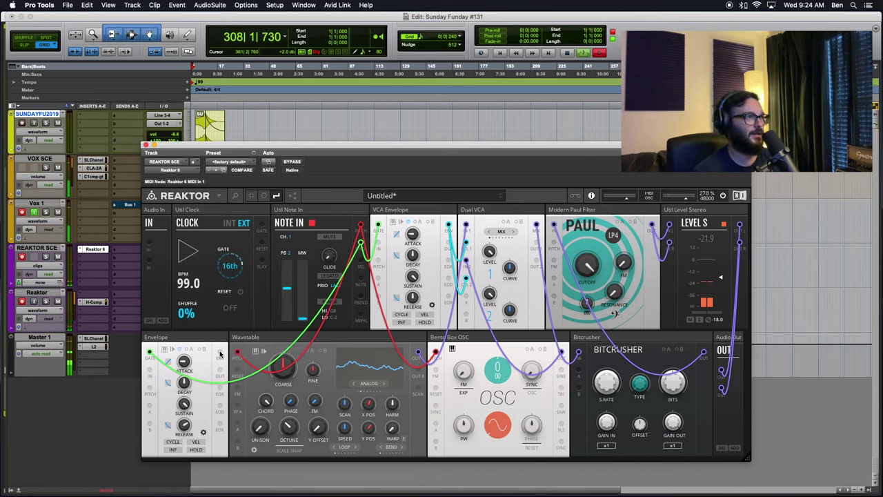
Connect the new Envelope's ENV output to the Bitcrusher's modulation A input and color the wire teal
drag(246, 359, 579, 372)
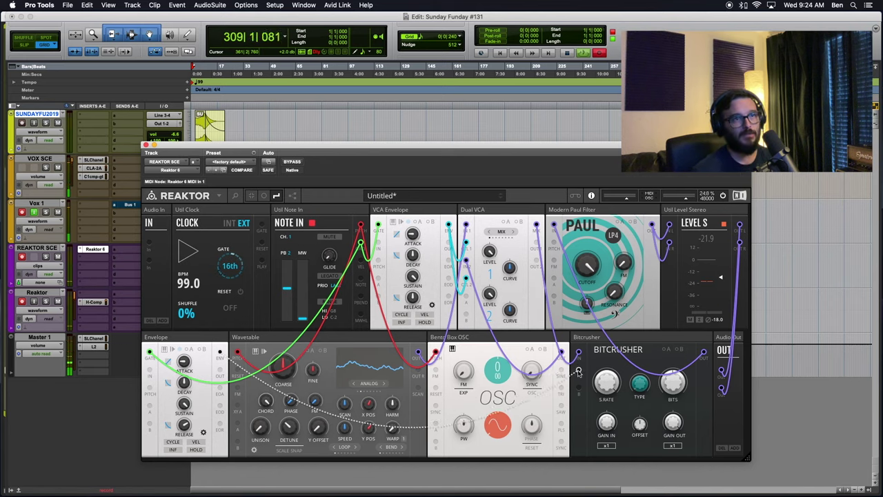
right_click(575, 373)
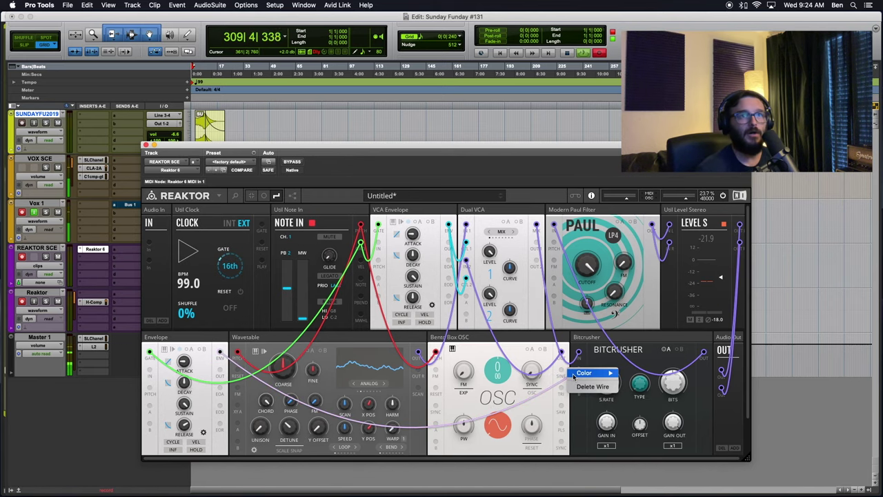
mouse_move(600, 373)
click(634, 413)
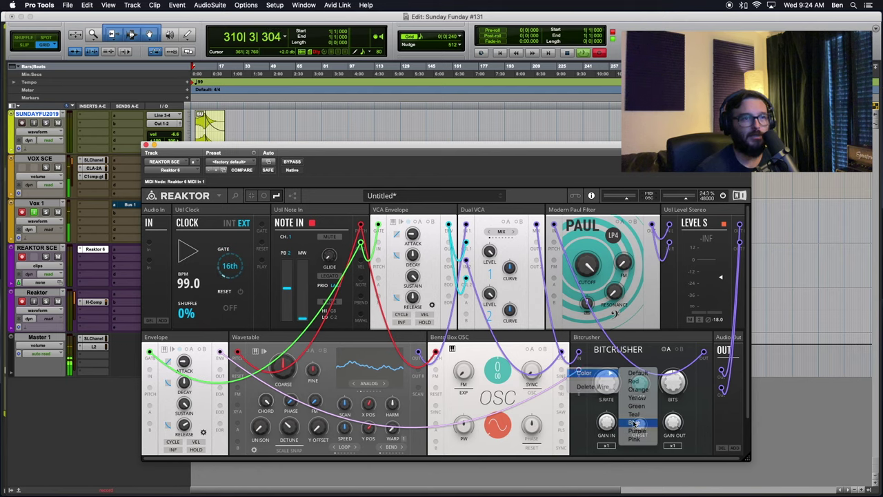
Connect the new Envelope's ENV output to the modulation A inputs of the Modern Paul Filter, the Wavetable and the Bento Box OSC
drag(220, 353, 554, 280)
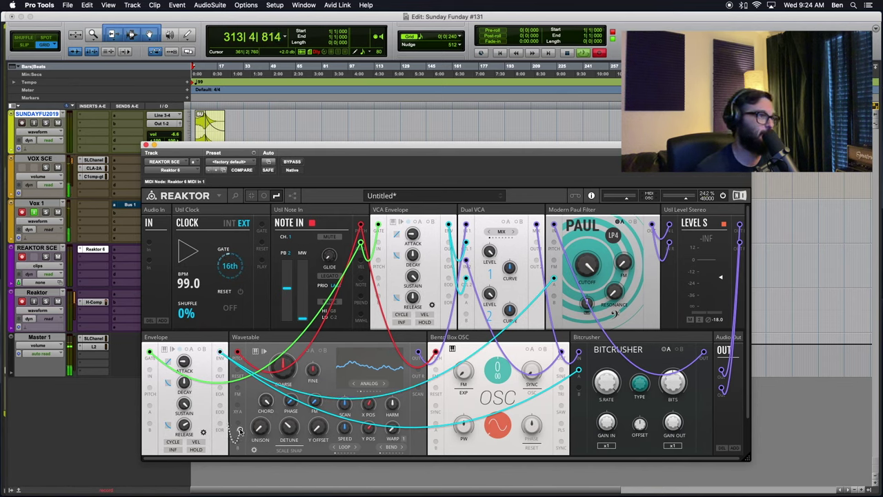
drag(219, 353, 237, 424)
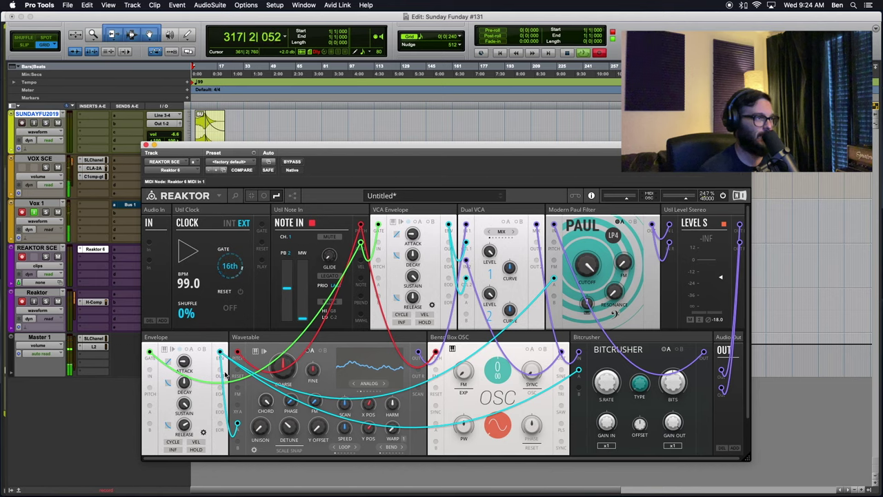
drag(220, 353, 436, 428)
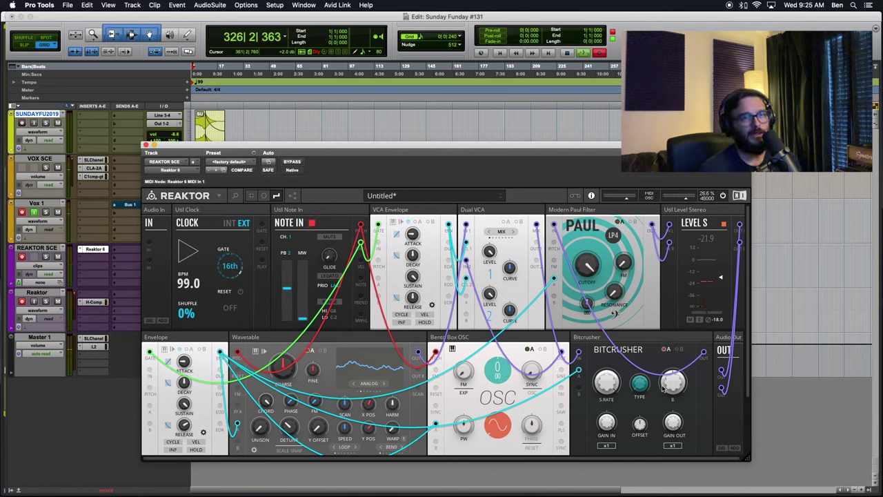
Show the Bitcrusher's modulation A amounts and assign a positive modulation amount to its bits control
click(665, 350)
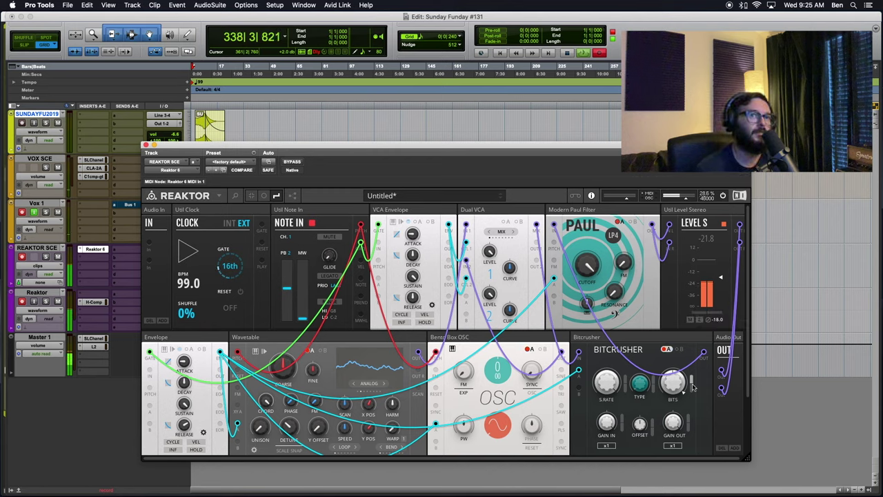
mouse_move(692, 389)
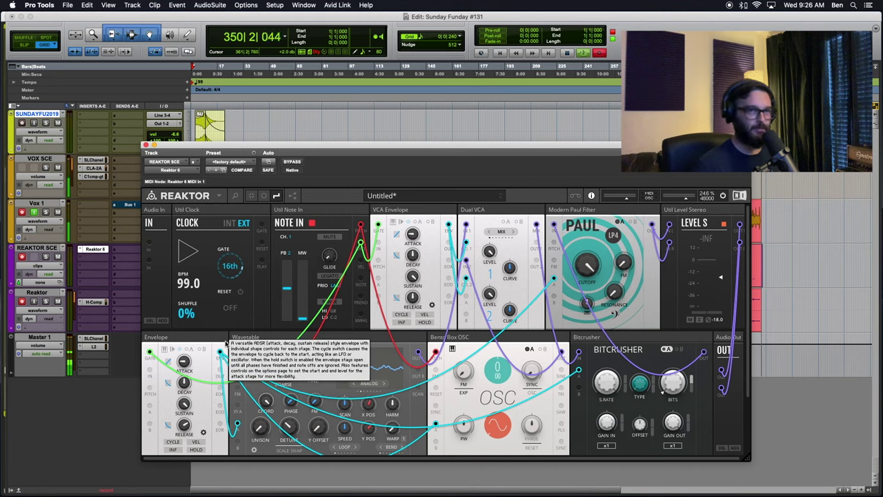
click(220, 340)
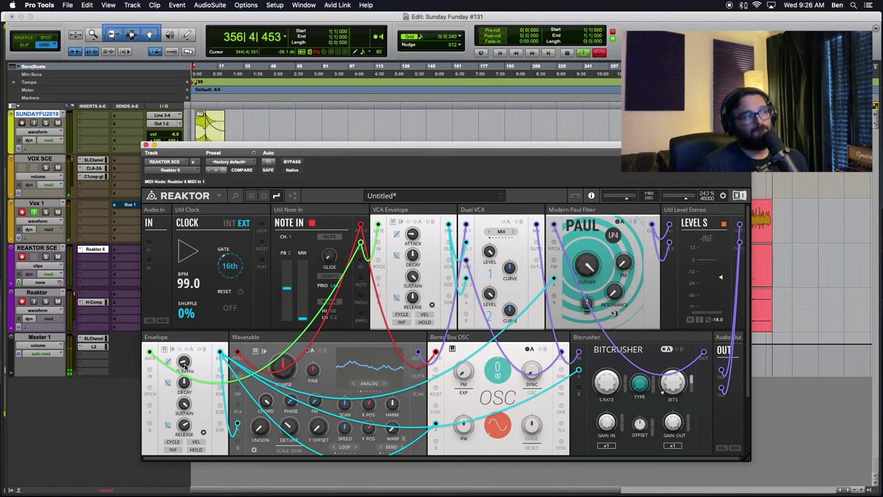
Adjust the new Envelope's attack and set the VCA Envelope's release to 4.06 s
drag(186, 371, 184, 365)
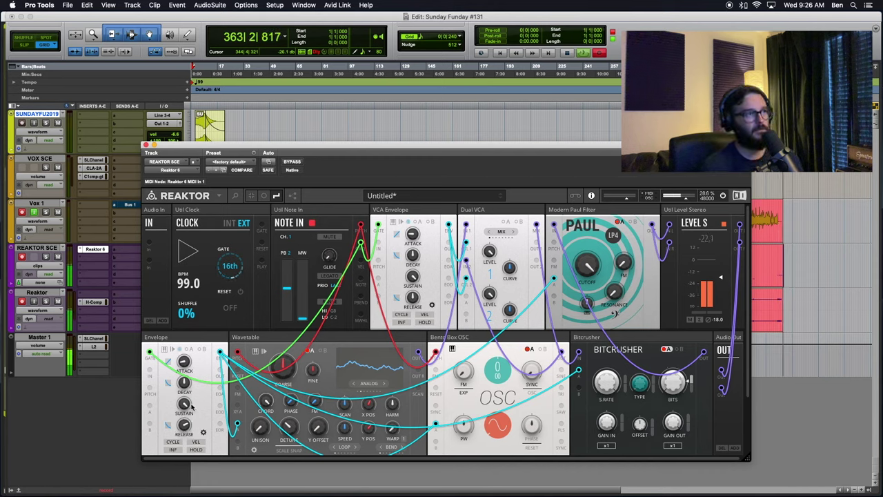
mouse_move(413, 300)
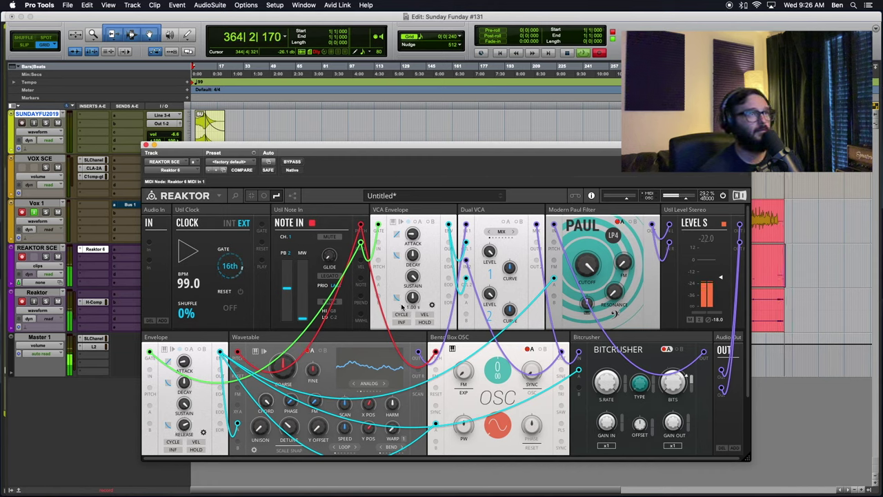
drag(413, 299, 412, 285)
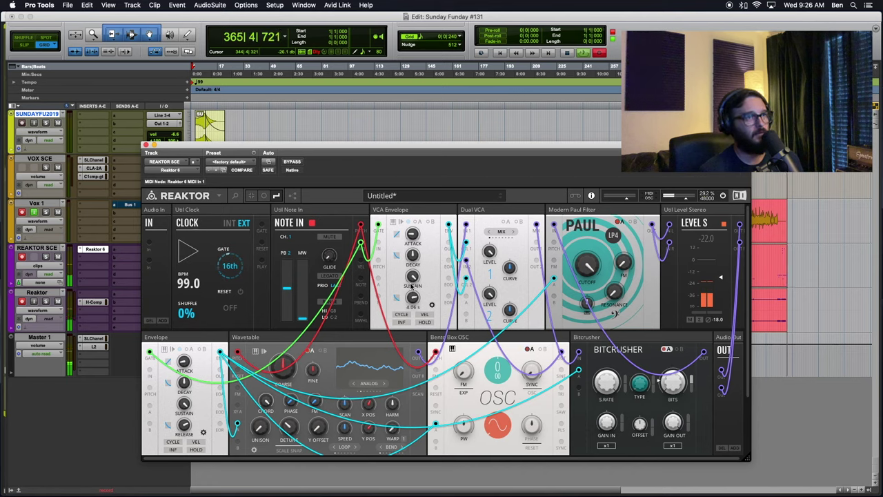
Sweep the Modern Paul Filter's cutoff down and fully back up, and raise its resonance
mouse_move(584, 268)
mouse_down()
mouse_move(575, 303)
mouse_move(583, 262)
mouse_move(579, 285)
mouse_up()
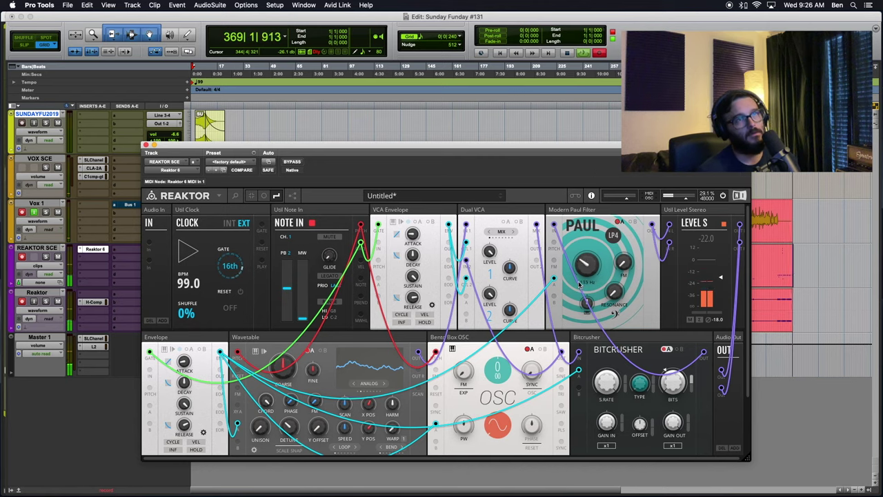
drag(580, 248, 616, 178)
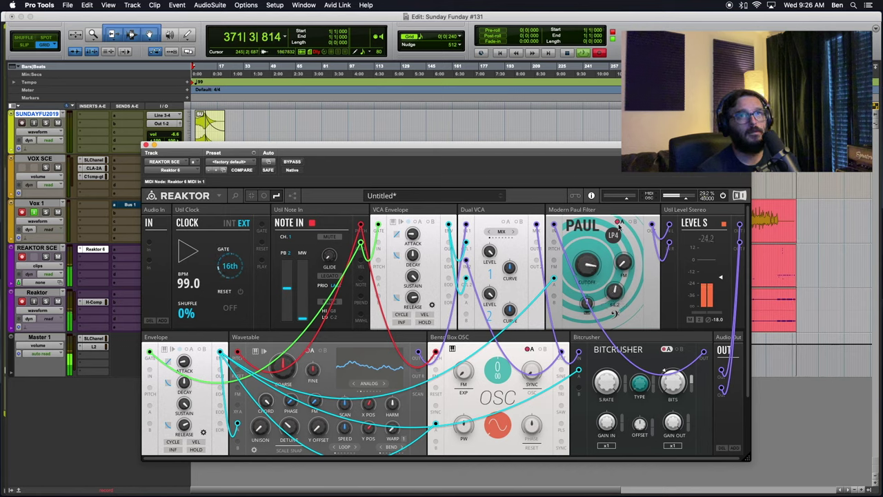
drag(585, 256, 577, 128)
click(577, 128)
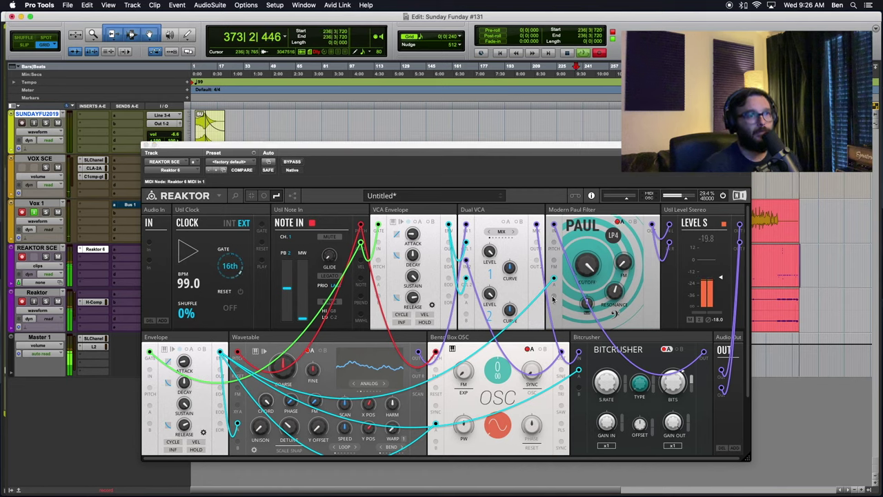
Cross-patch the oscillators in teal: Bento Box OSC's sine output to Wavetable's FM input, and Wavetable's second output to Bento Box OSC's FM input
drag(561, 370, 236, 388)
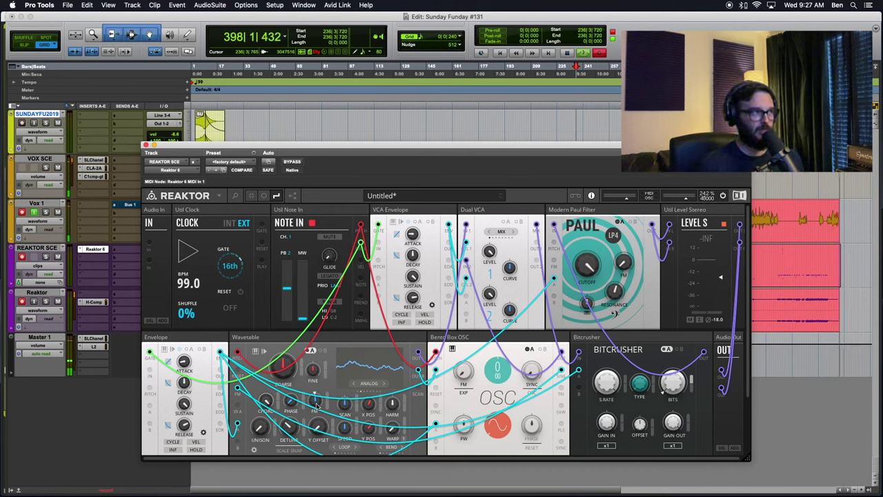
mouse_move(200, 339)
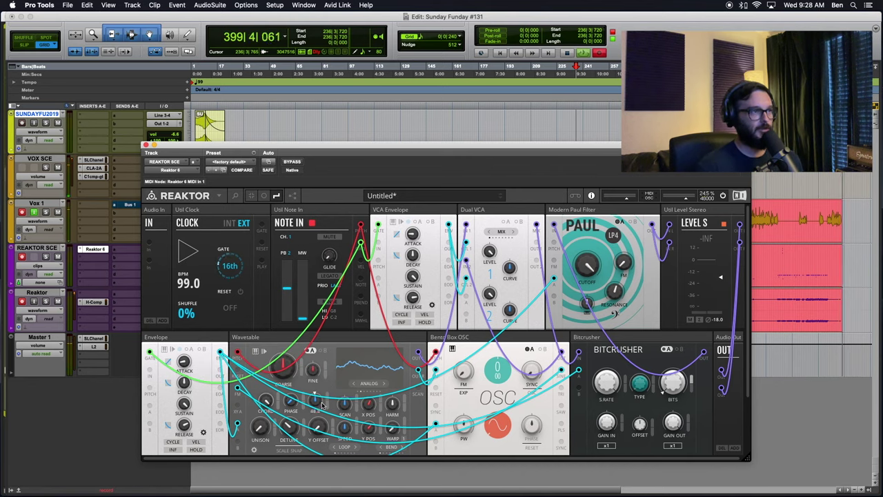
mouse_move(325, 404)
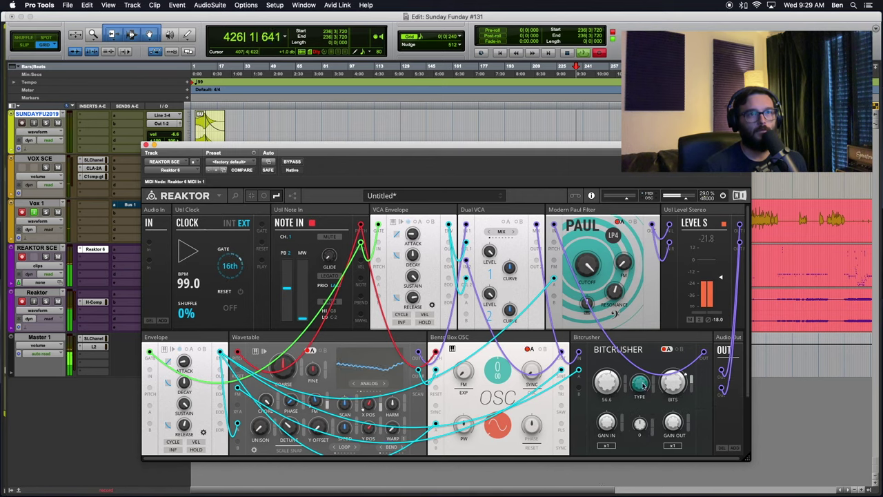
Adjust the Bitcrusher's sample rate and raise the Bento Box OSC's FM amount
drag(609, 378, 608, 454)
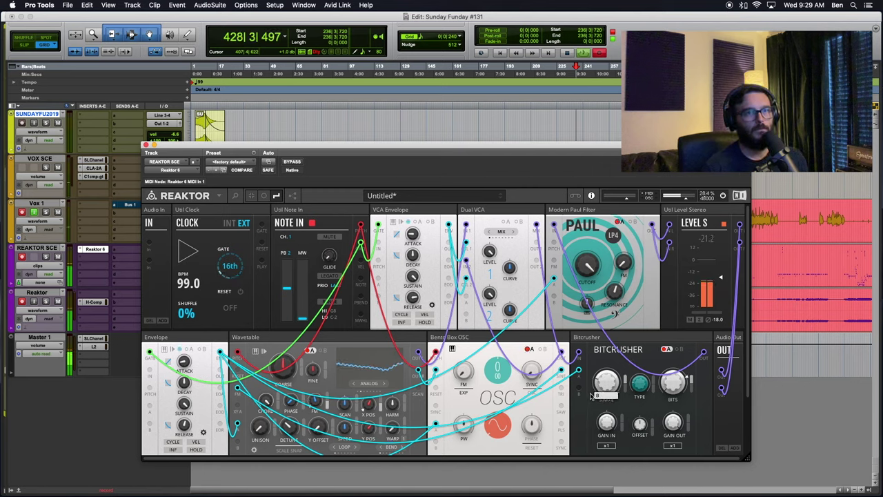
drag(605, 387, 606, 408)
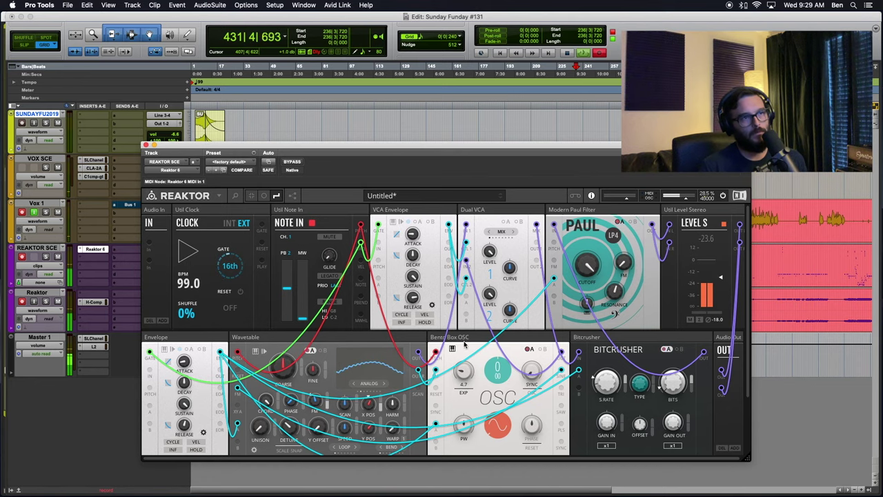
drag(465, 344, 474, 305)
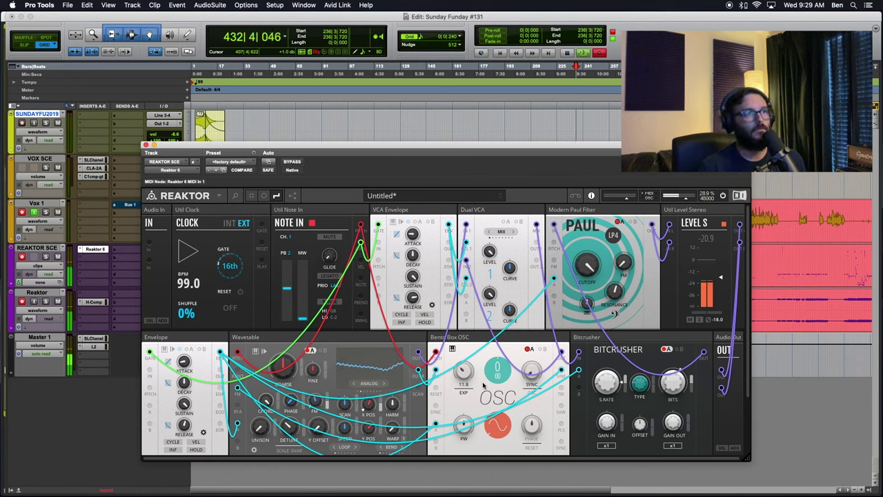
drag(483, 385, 462, 370)
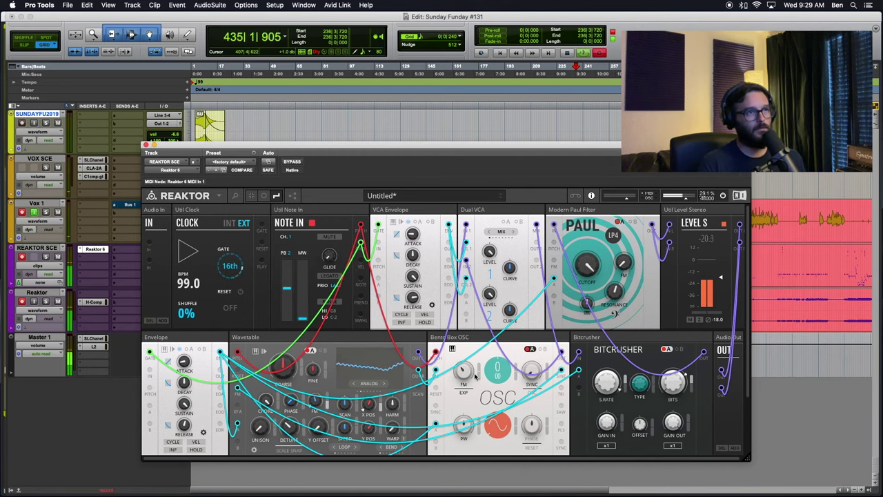
drag(463, 374, 462, 364)
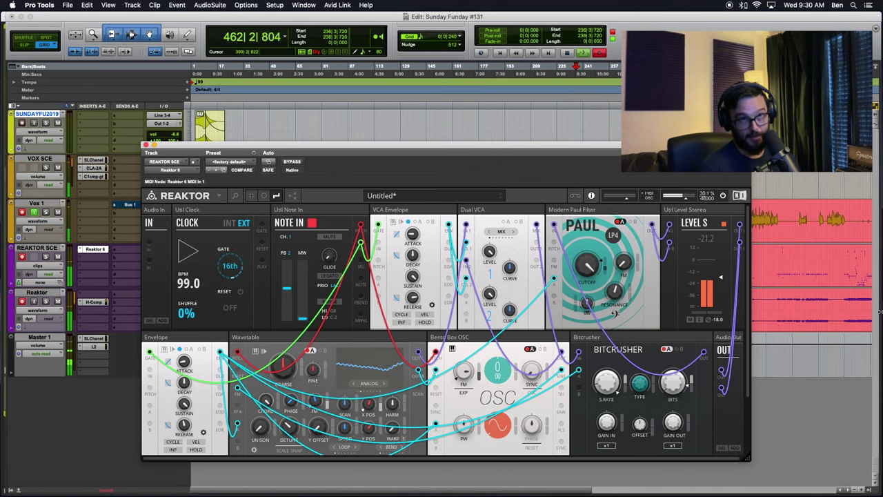
Zoom out the session timeline and slightly enlarge the Reaktor plug-in window
key(r)
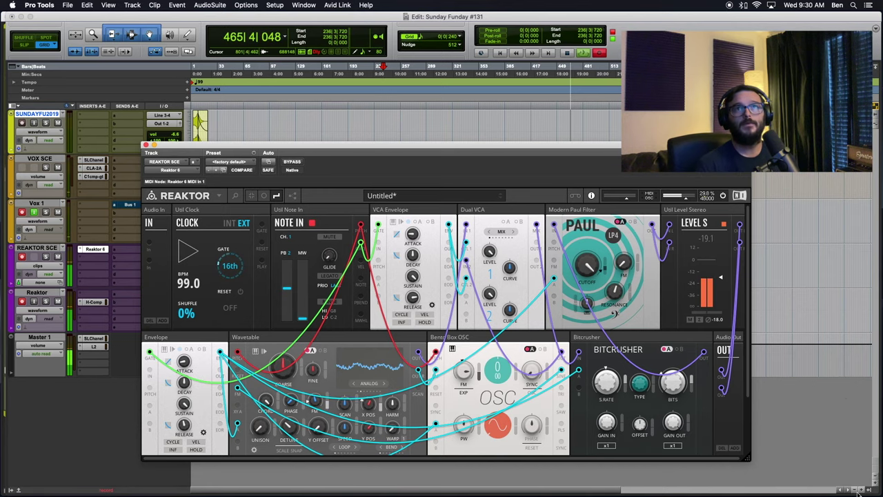
drag(749, 458, 753, 460)
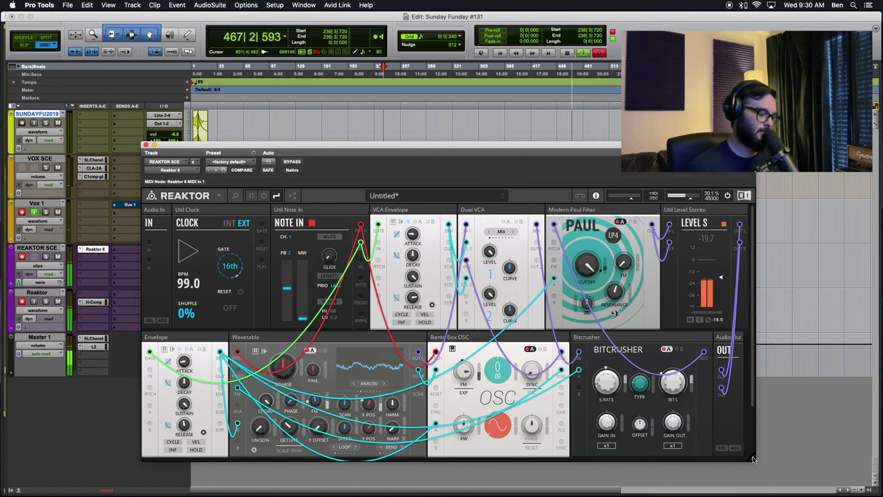